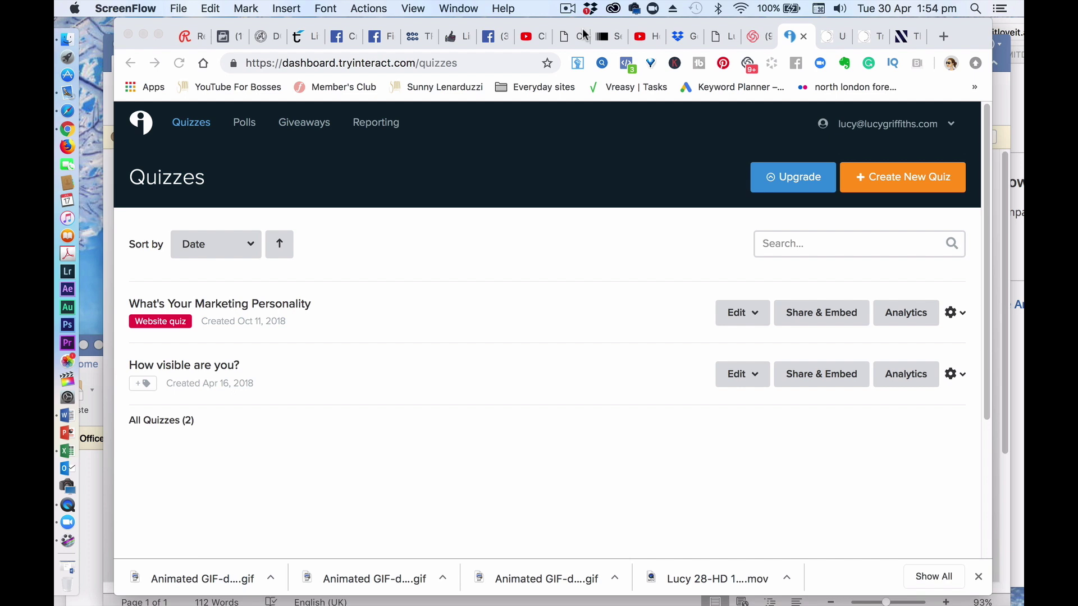
Step: Start creating a new quiz based on a template
{"action": "left_click", "coordinate": [905, 182]}
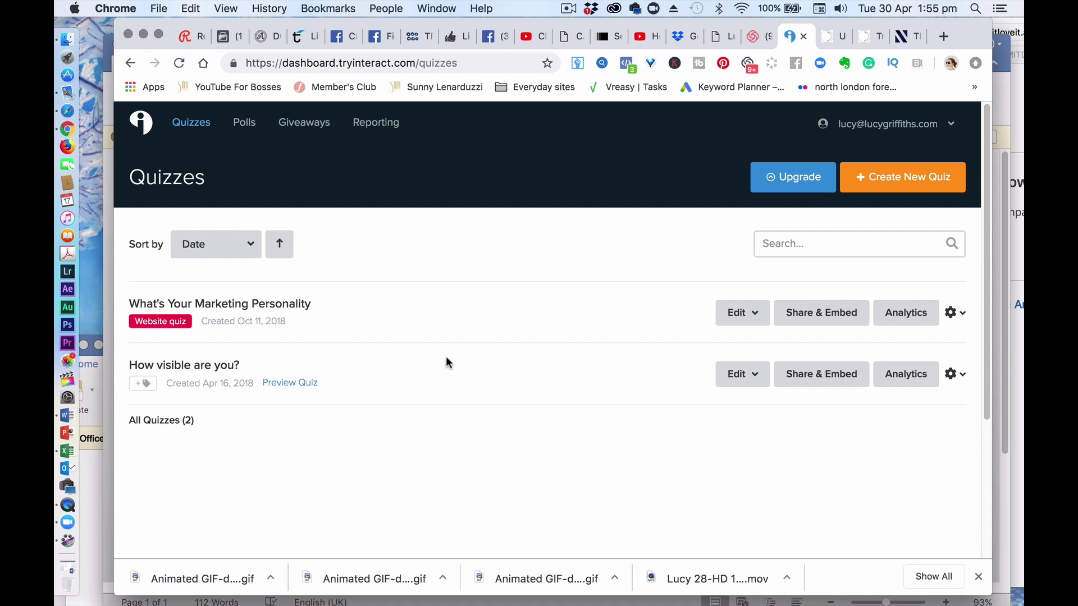
{"action": "left_click", "coordinate": [902, 185]}
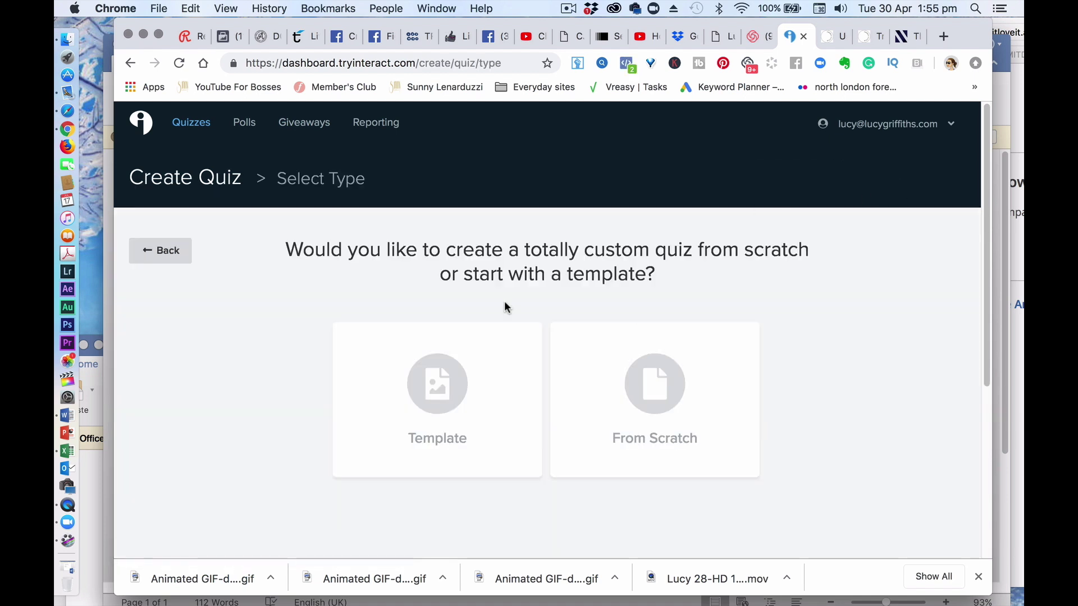
{"action": "left_click", "coordinate": [429, 411]}
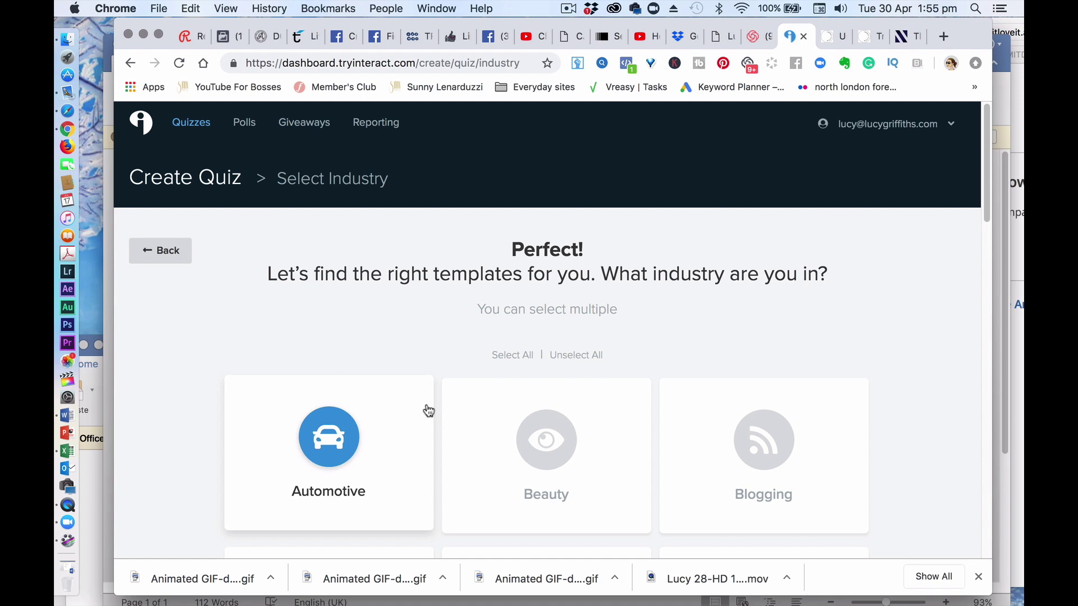
Step: Choose Blogging as the industry and continue to the quiz type selection
{"action": "mouse_move", "coordinate": [985, 203]}
{"action": "left_mouse_down"}
{"action": "mouse_move", "coordinate": [983, 357]}
{"action": "mouse_move", "coordinate": [951, 531]}
{"action": "mouse_move", "coordinate": [991, 317]}
{"action": "mouse_move", "coordinate": [991, 248]}
{"action": "left_mouse_up"}
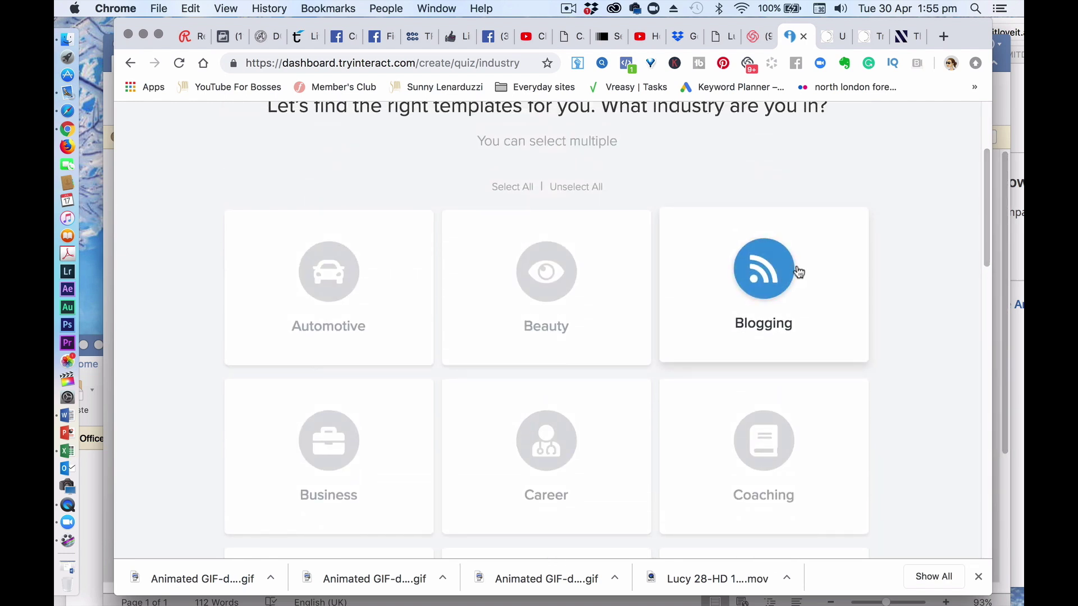
{"action": "left_click", "coordinate": [773, 271]}
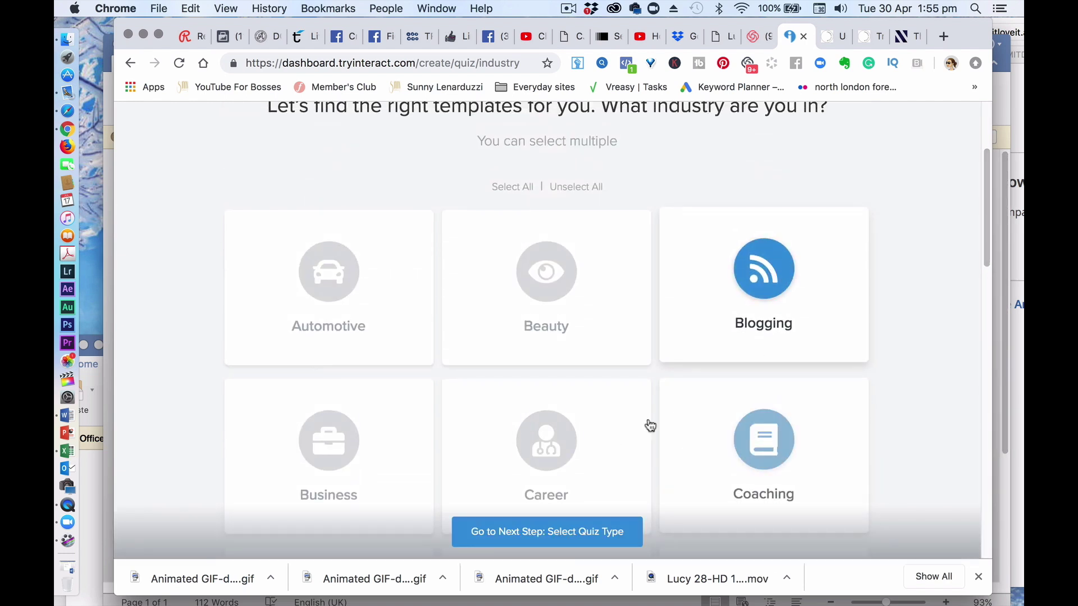
{"action": "left_click", "coordinate": [582, 527]}
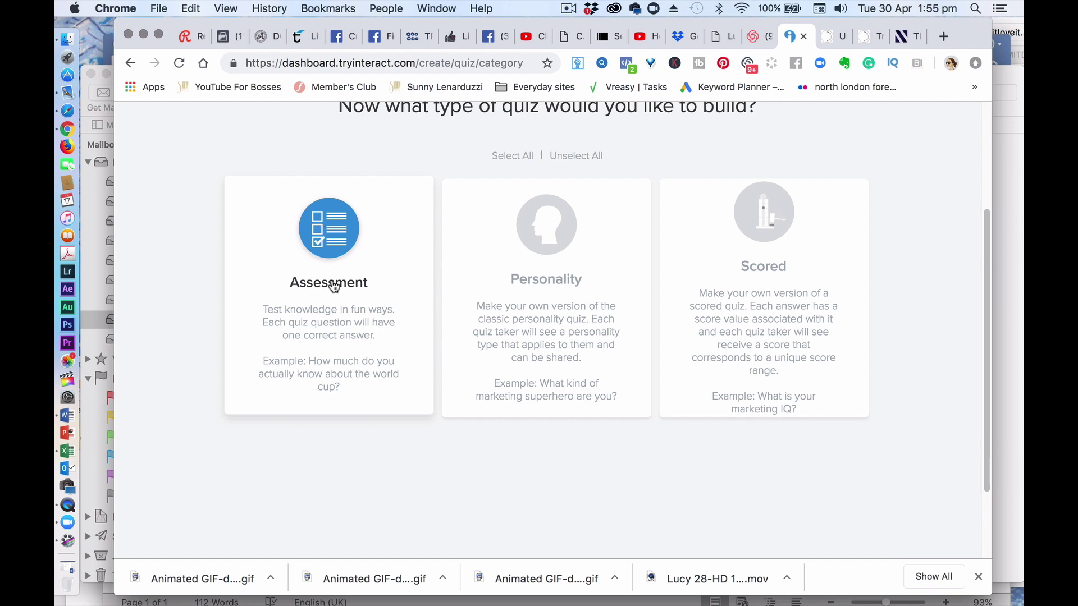
Step: Choose Assessment as the quiz type, continue to the templates, and sort them alphabetically
{"action": "left_click", "coordinate": [334, 286]}
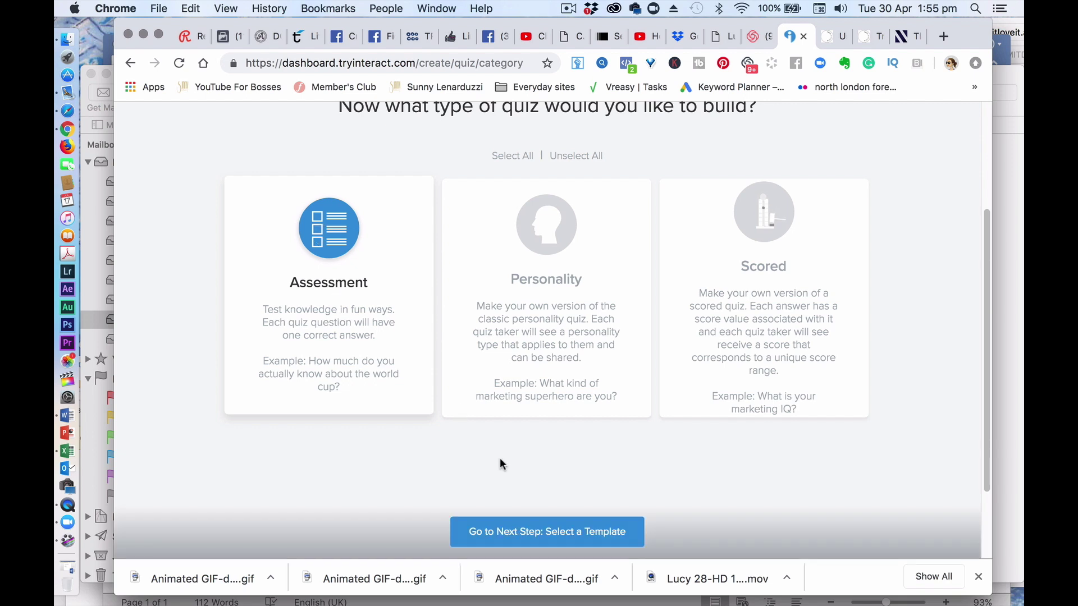
{"action": "left_click", "coordinate": [564, 538]}
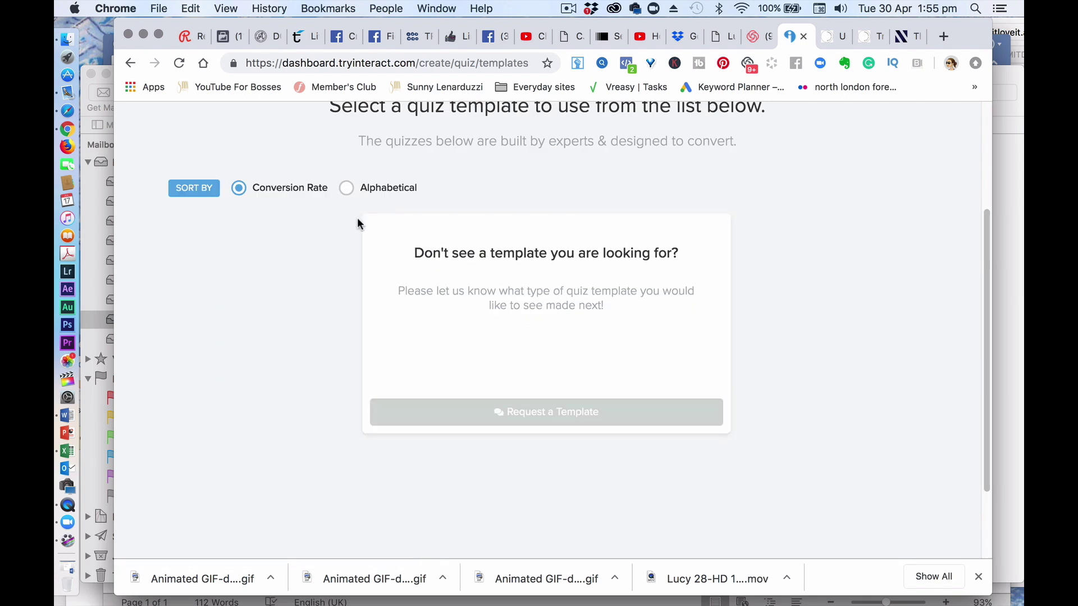
{"action": "left_click", "coordinate": [348, 189]}
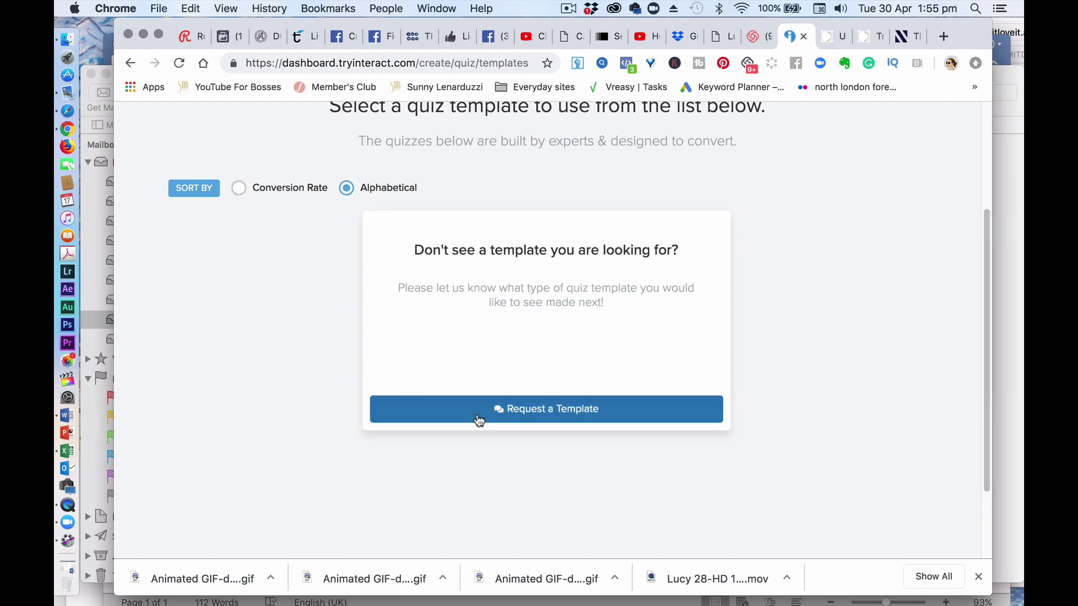
Step: View the quiz template request form, close it, and return to the quiz type selection
{"action": "left_click", "coordinate": [478, 416]}
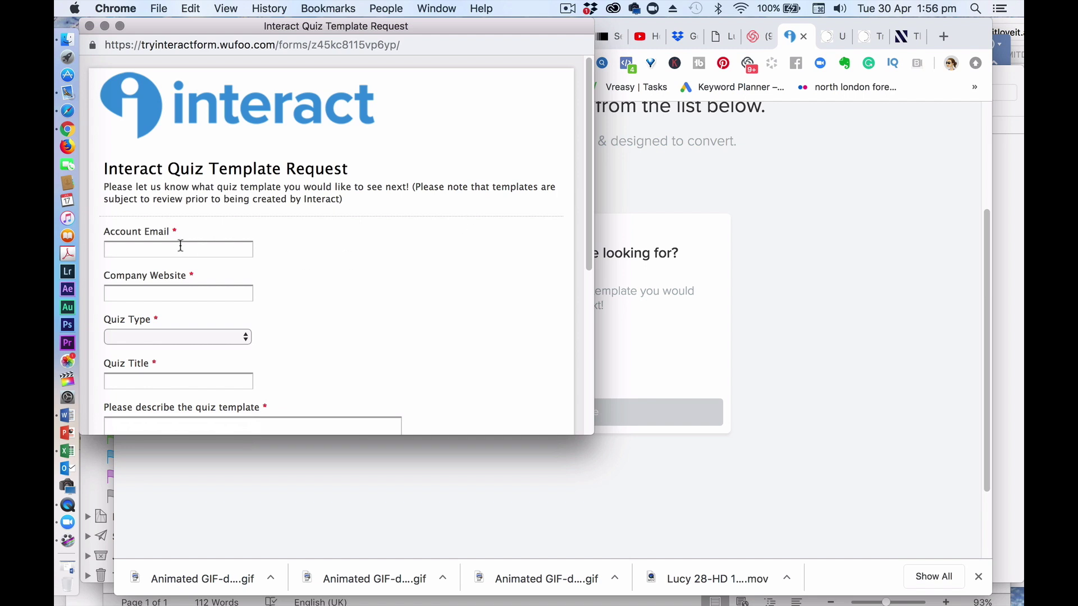
{"action": "left_click", "coordinate": [90, 26]}
{"action": "left_click", "coordinate": [130, 63]}
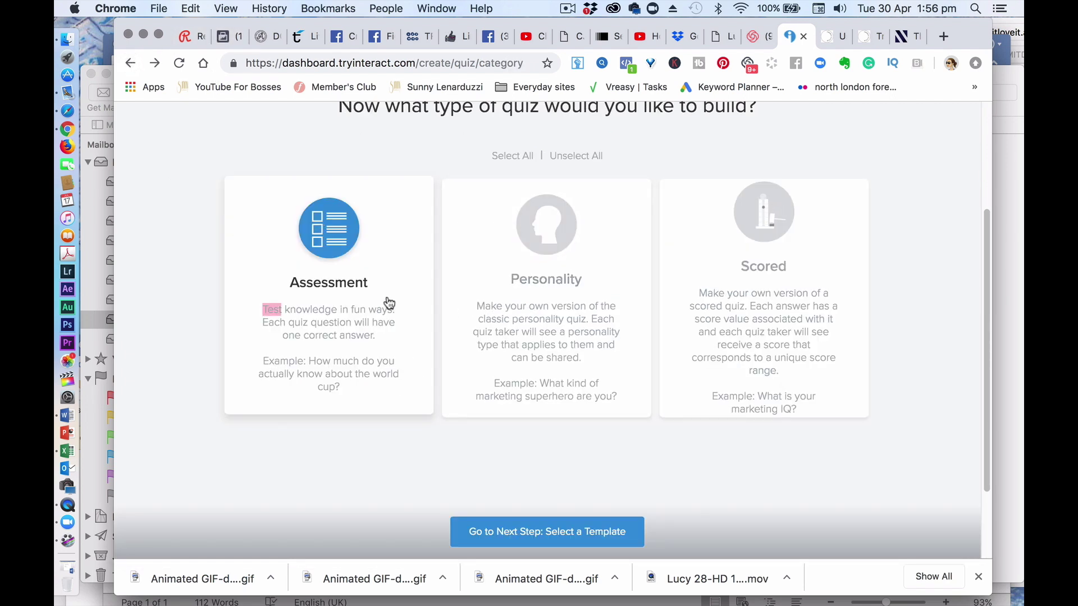
Step: Select the Assessment, Personality and Scored quiz types together and continue to the template list
{"action": "left_click_drag", "start_coordinate": [986, 280], "coordinate": [994, 404]}
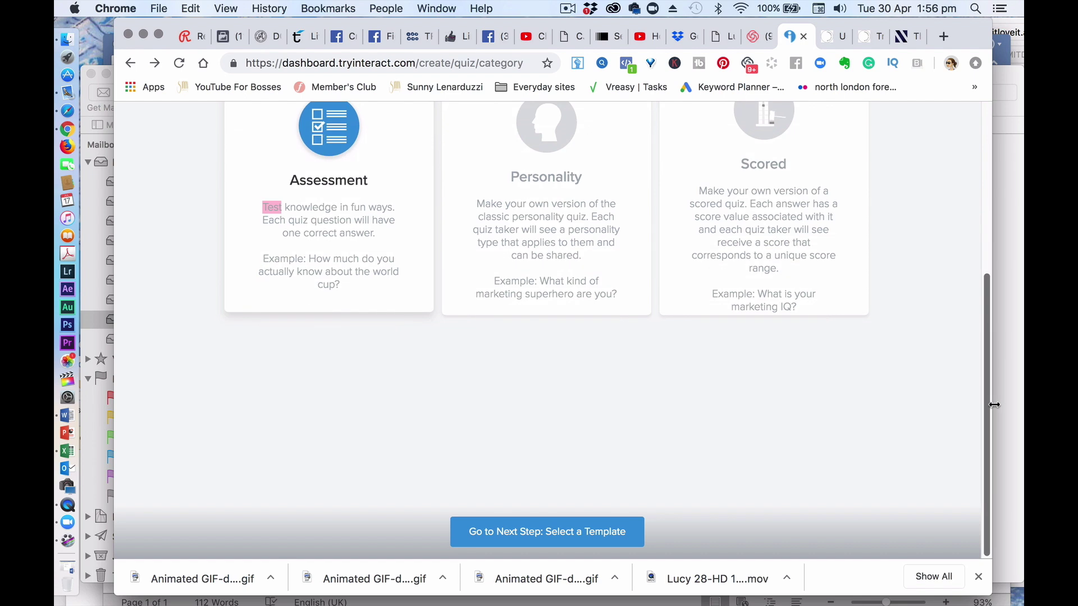
{"action": "left_click", "coordinate": [347, 147]}
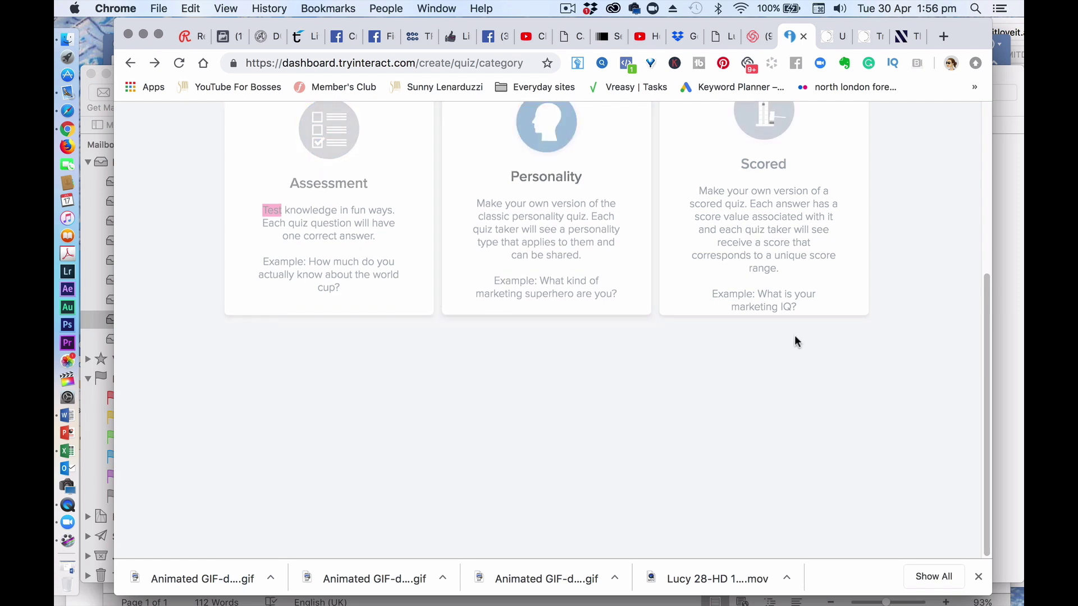
{"action": "left_click_drag", "start_coordinate": [985, 306], "coordinate": [987, 173]}
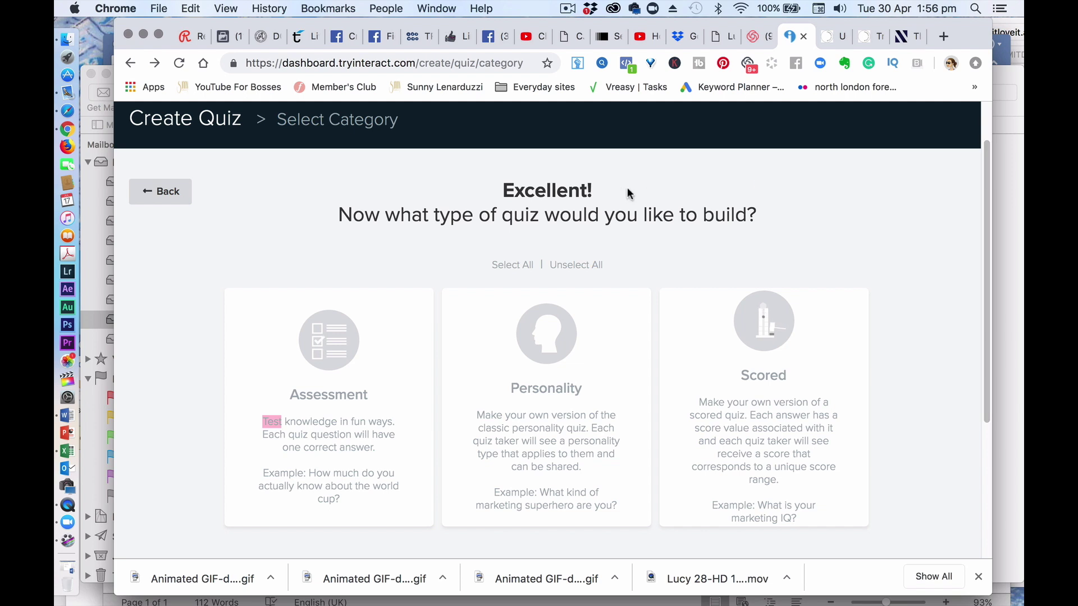
{"action": "left_click", "coordinate": [321, 338]}
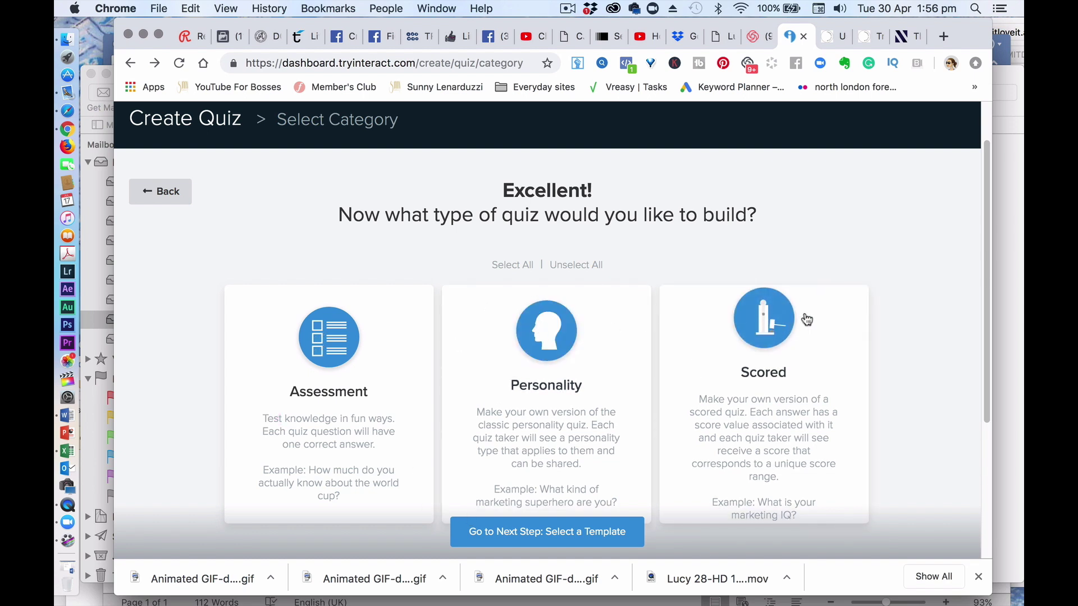
{"action": "left_click_drag", "start_coordinate": [984, 394], "coordinate": [984, 476]}
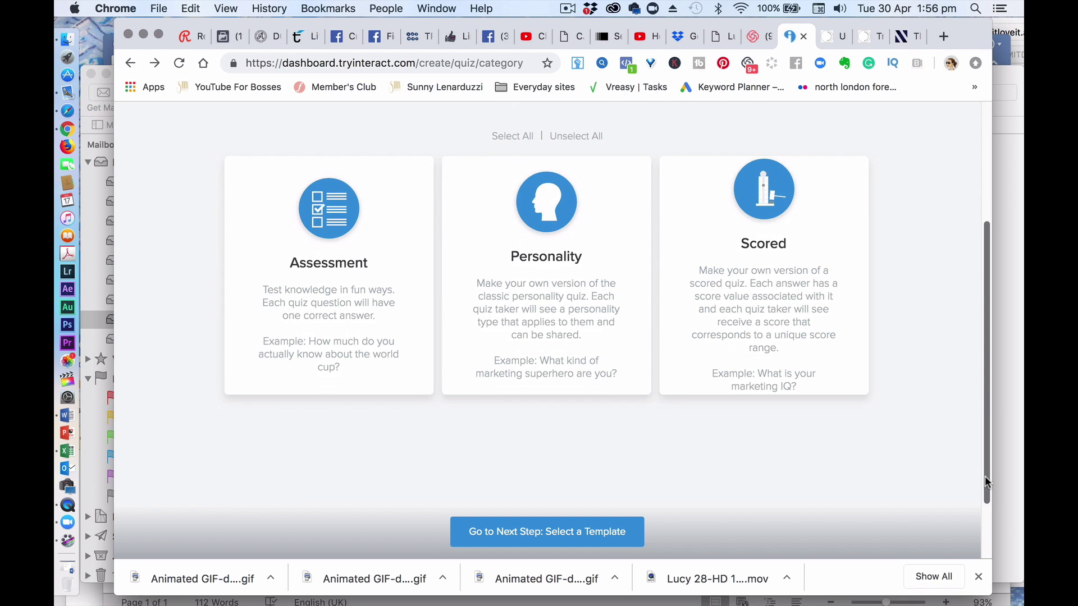
{"action": "left_click", "coordinate": [578, 538]}
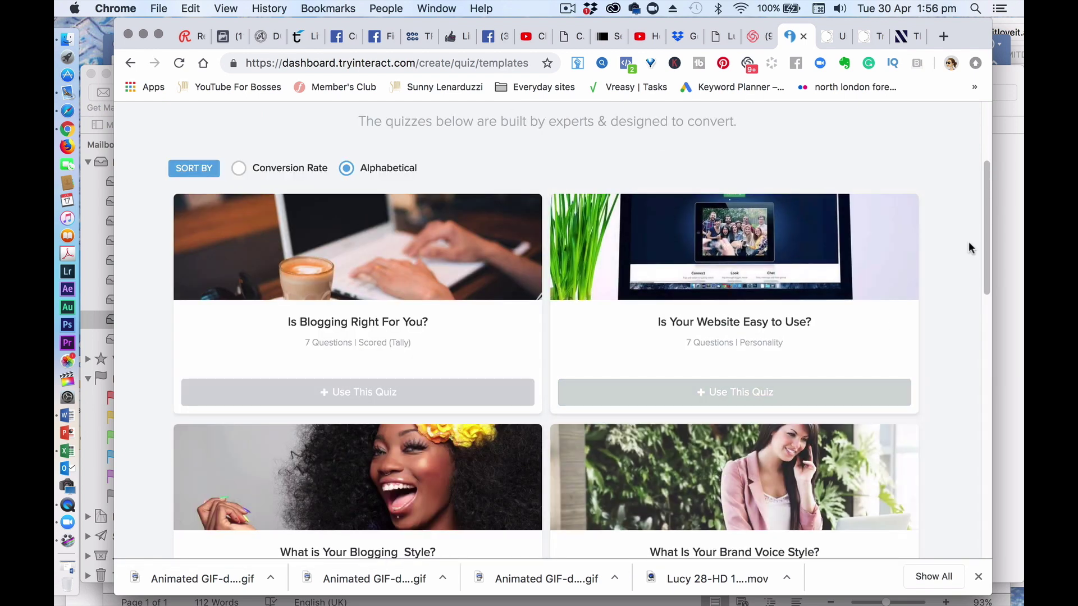
Step: Browse the template list and start the preview of the "Is Blogging Right For You?" quiz
{"action": "left_click_drag", "start_coordinate": [988, 221], "coordinate": [978, 396]}
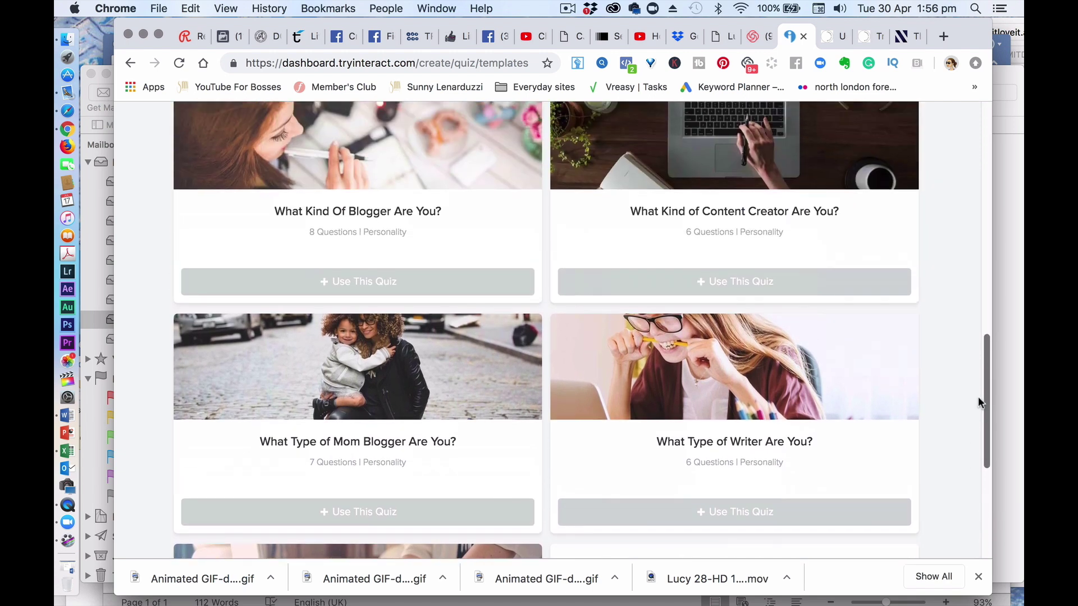
{"action": "left_click_drag", "start_coordinate": [978, 396], "coordinate": [984, 362]}
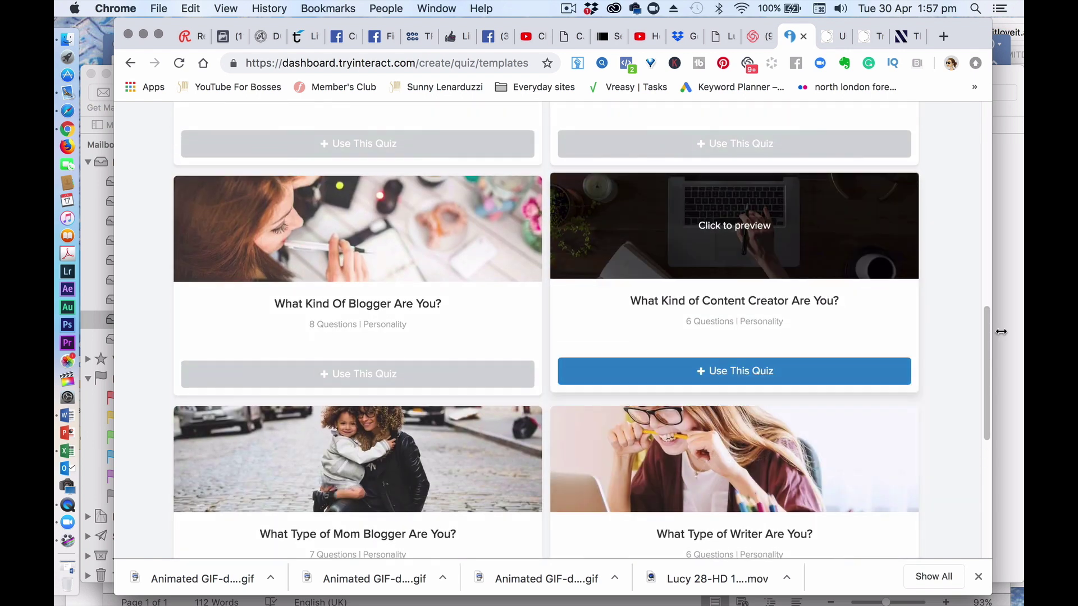
{"action": "left_click_drag", "start_coordinate": [988, 366], "coordinate": [999, 225]}
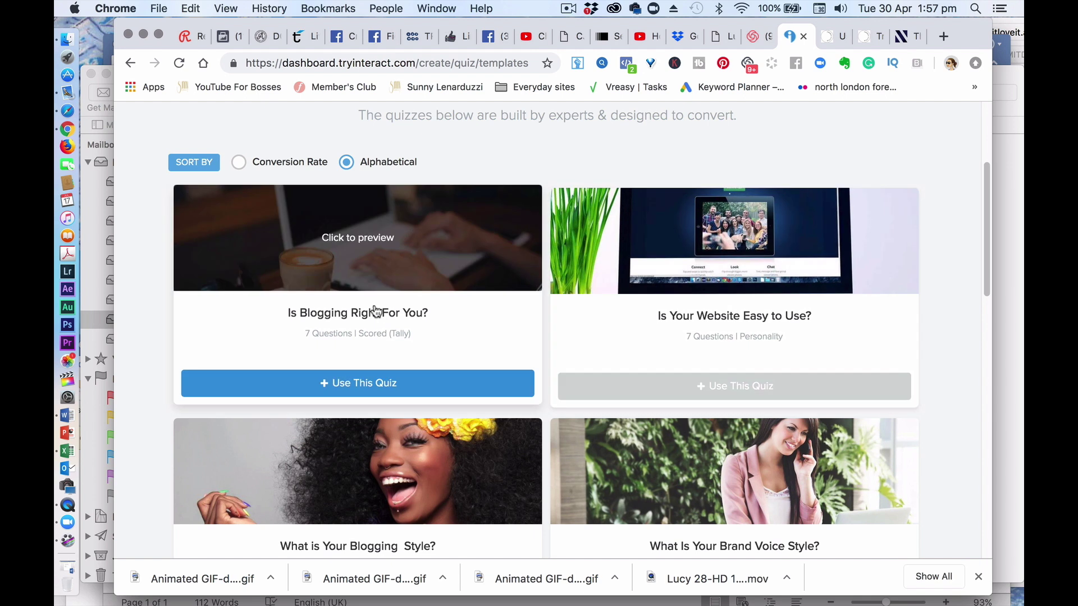
{"action": "left_click", "coordinate": [373, 253]}
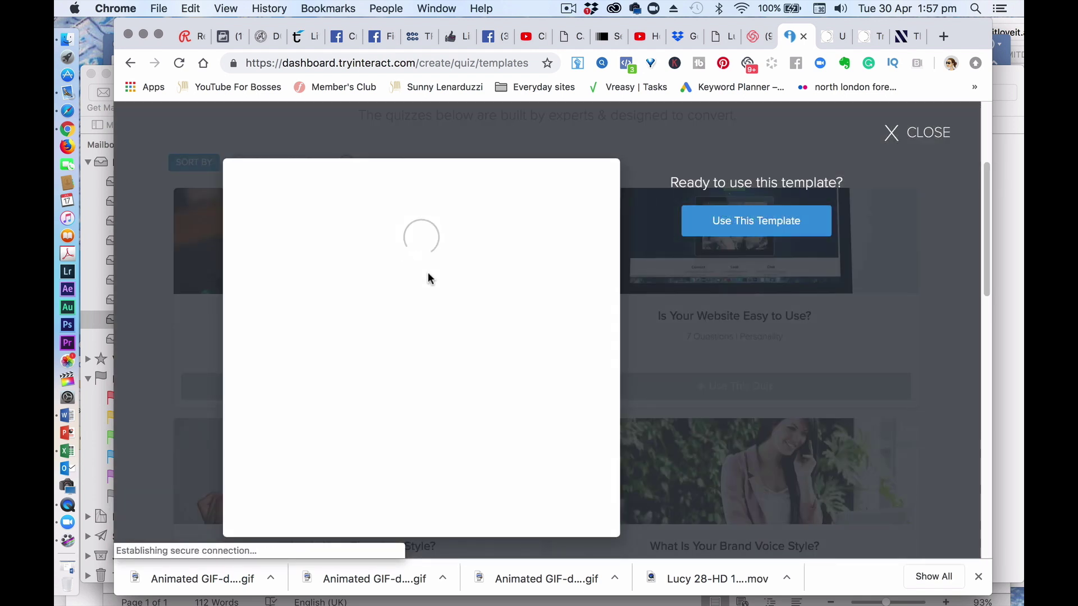
{"action": "left_click", "coordinate": [470, 419]}
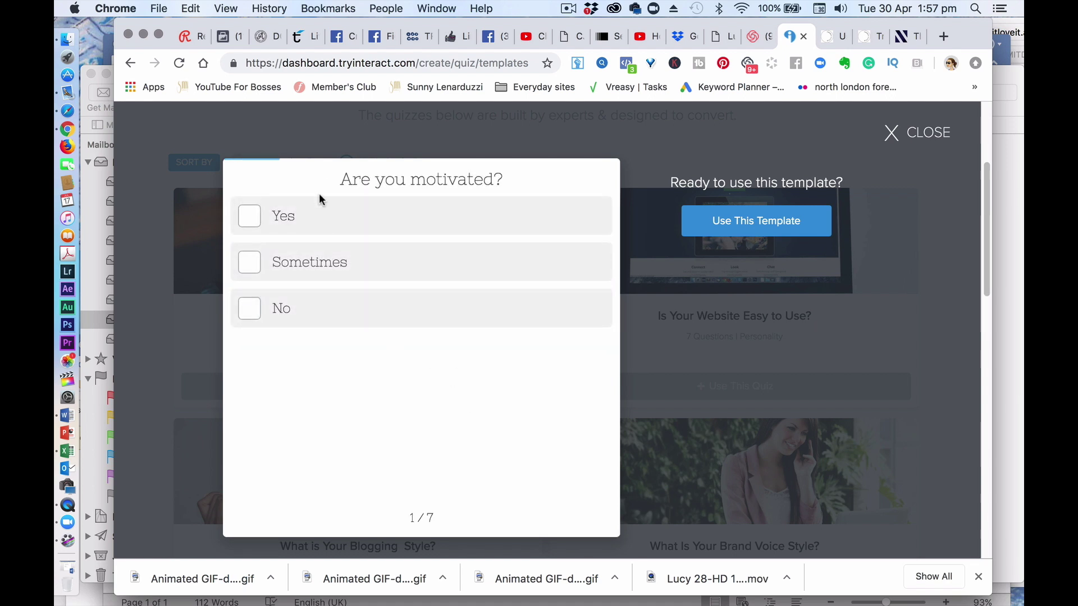
Step: Answer Yes to all seven questions of the previewed blogging quiz, view its result, and close the preview
{"action": "left_click", "coordinate": [292, 216]}
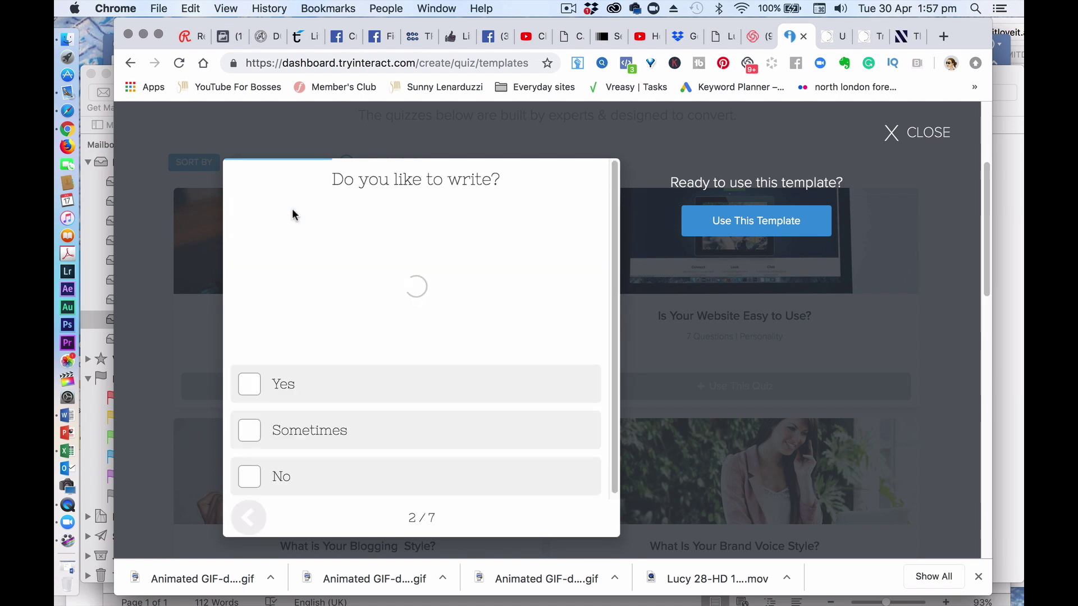
{"action": "left_click", "coordinate": [291, 384]}
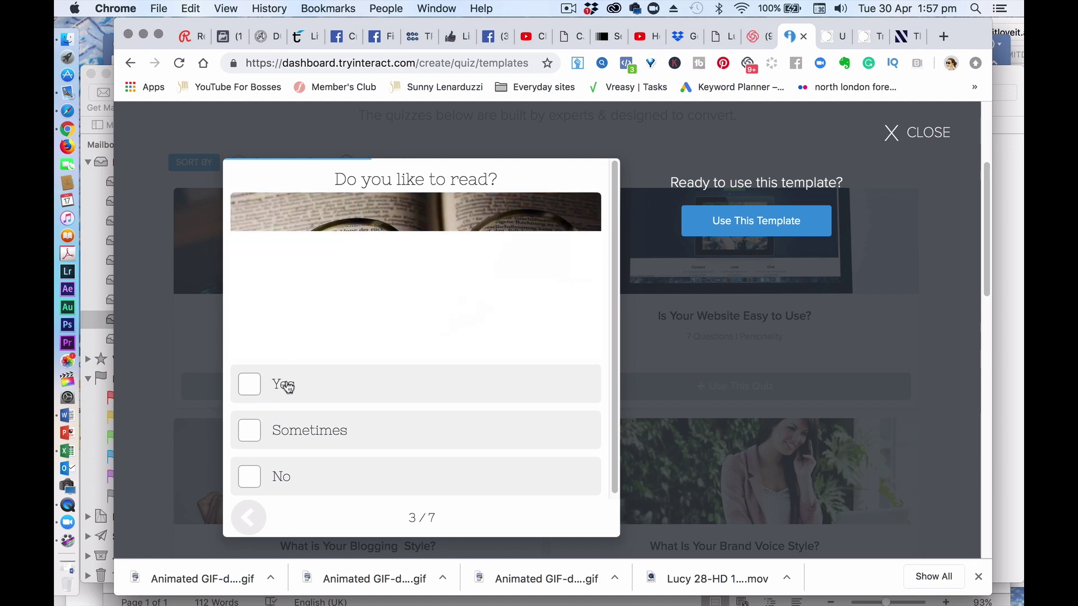
{"action": "left_click", "coordinate": [288, 386]}
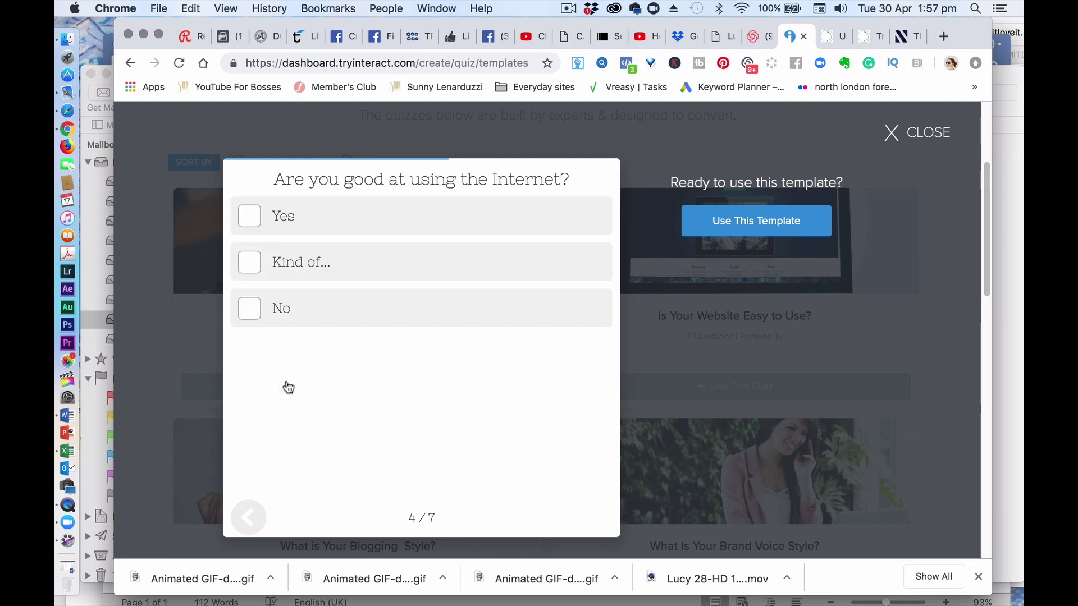
{"action": "left_click", "coordinate": [273, 227]}
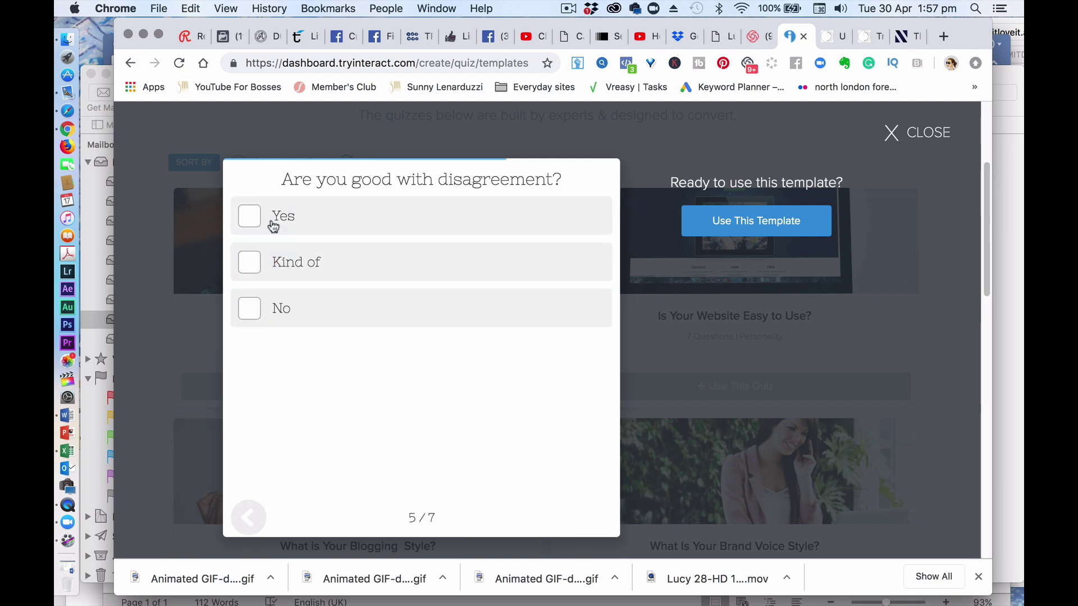
{"action": "left_click", "coordinate": [273, 227]}
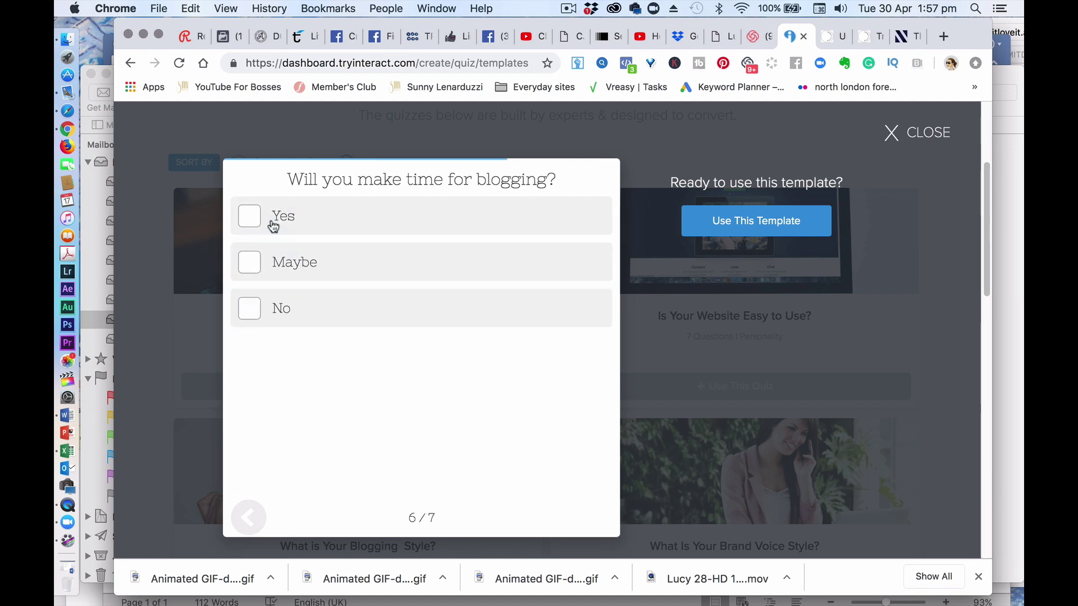
{"action": "left_click", "coordinate": [299, 230]}
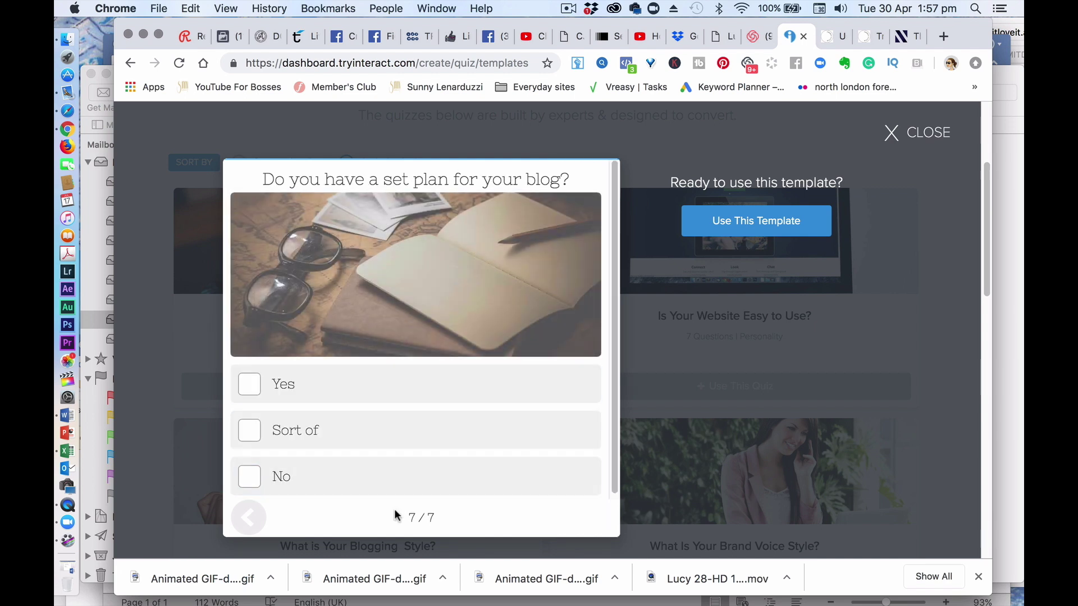
{"action": "left_click", "coordinate": [327, 387]}
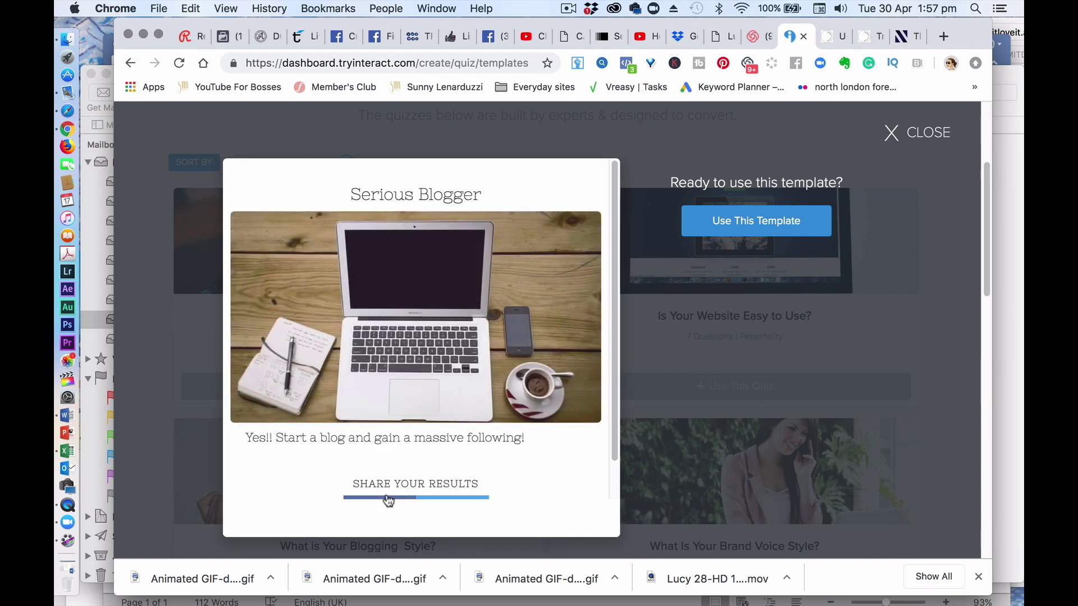
{"action": "left_click", "coordinate": [923, 135]}
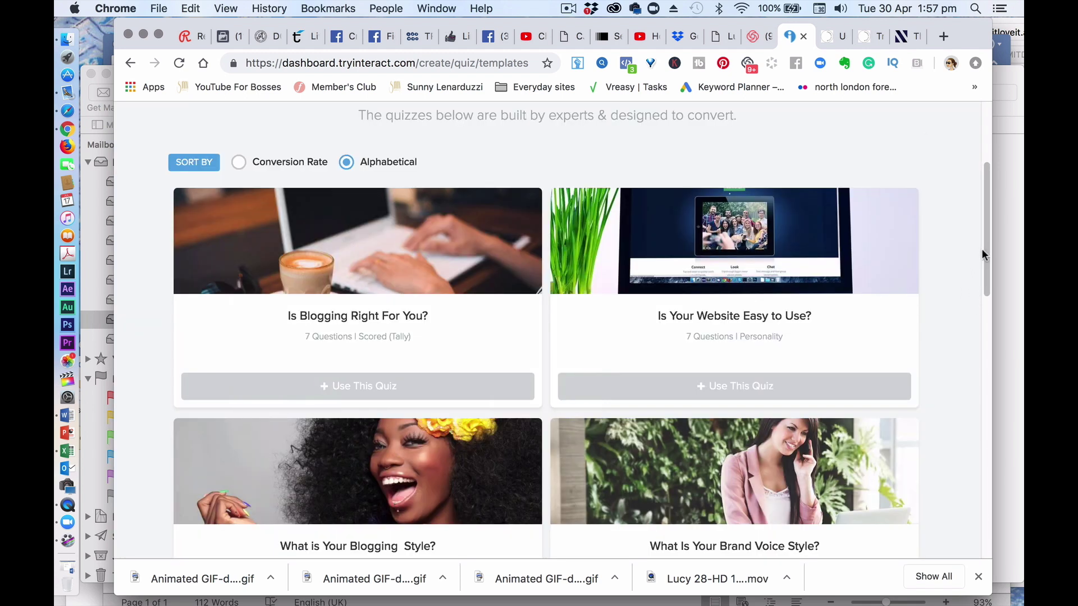
Step: Browse the template list and open the preview of the "What Kind of Content Creator Are You?" quiz
{"action": "scroll", "coordinate": [982, 250], "scroll_direction": "down", "scroll_amount": 1}
{"action": "scroll", "coordinate": [982, 247], "scroll_direction": "up", "scroll_amount": 2}
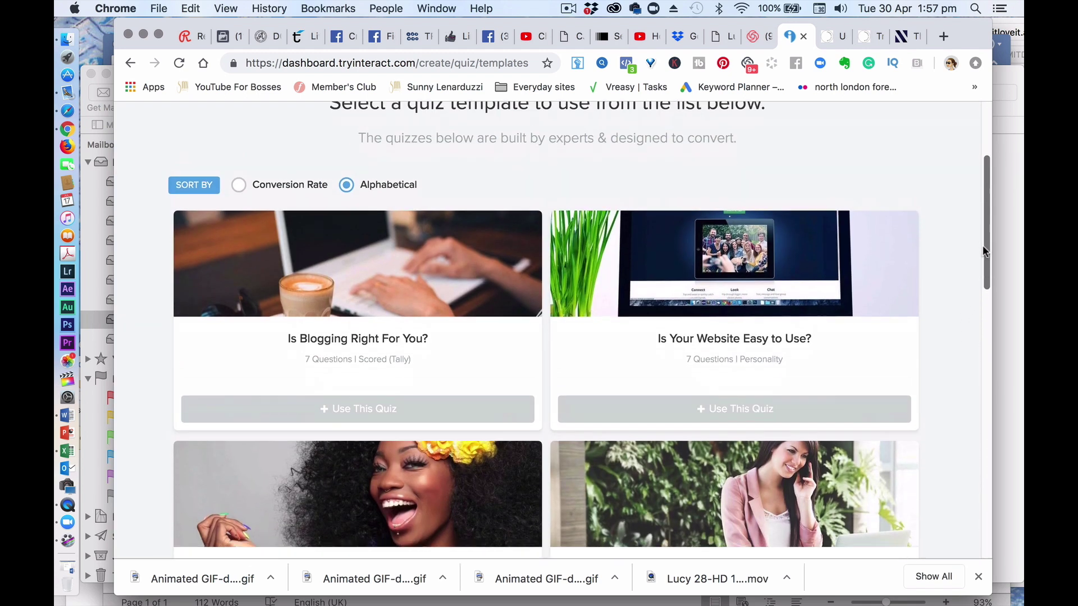
{"action": "scroll", "coordinate": [982, 250], "scroll_direction": "down", "scroll_amount": 8}
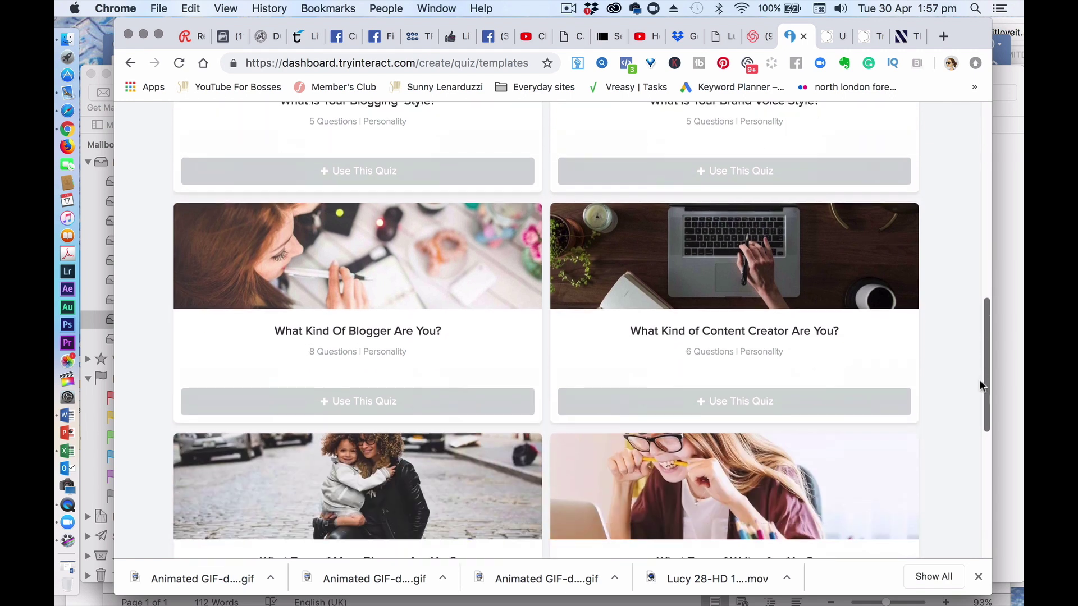
{"action": "left_click", "coordinate": [793, 254]}
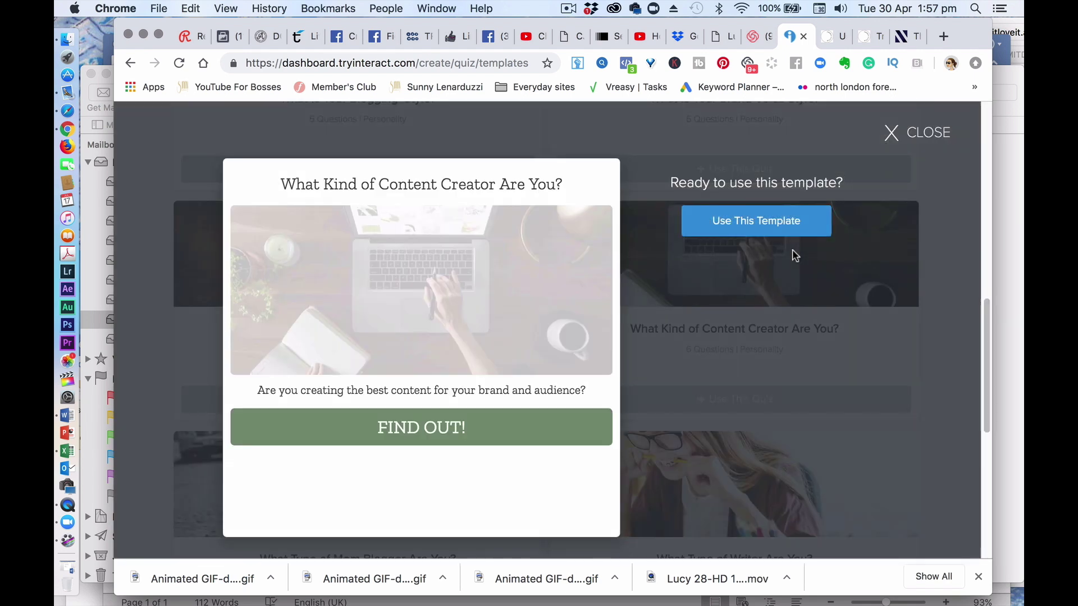
Step: Answer all six questions of the previewed content creator quiz and read through its result page
{"action": "left_click", "coordinate": [428, 434]}
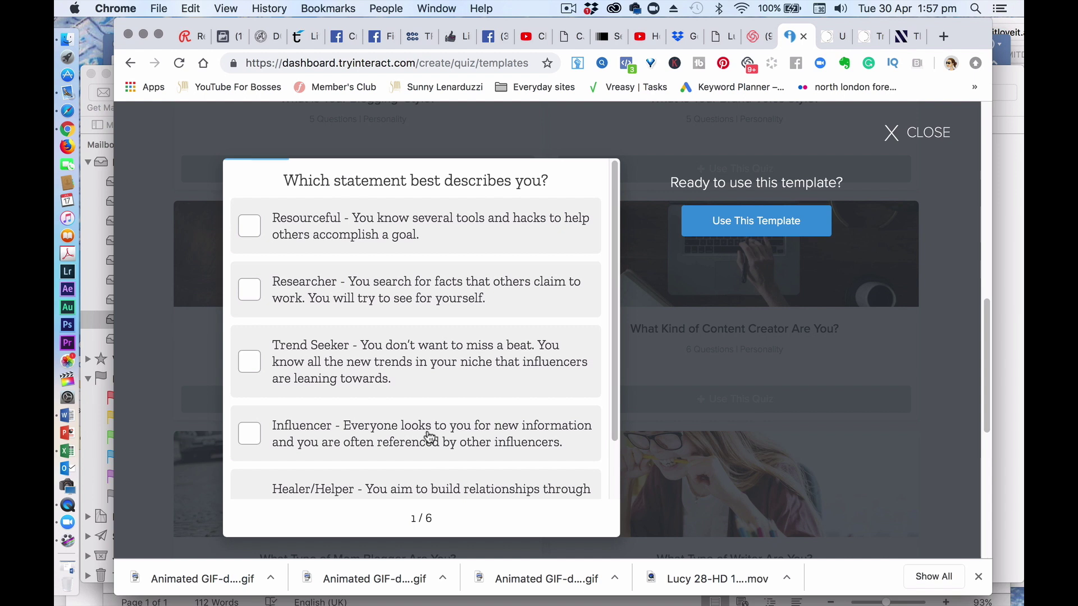
{"action": "mouse_move", "coordinate": [612, 377]}
{"action": "left_mouse_down"}
{"action": "mouse_move", "coordinate": [606, 452]}
{"action": "mouse_move", "coordinate": [604, 370]}
{"action": "left_mouse_up"}
{"action": "left_click", "coordinate": [439, 245]}
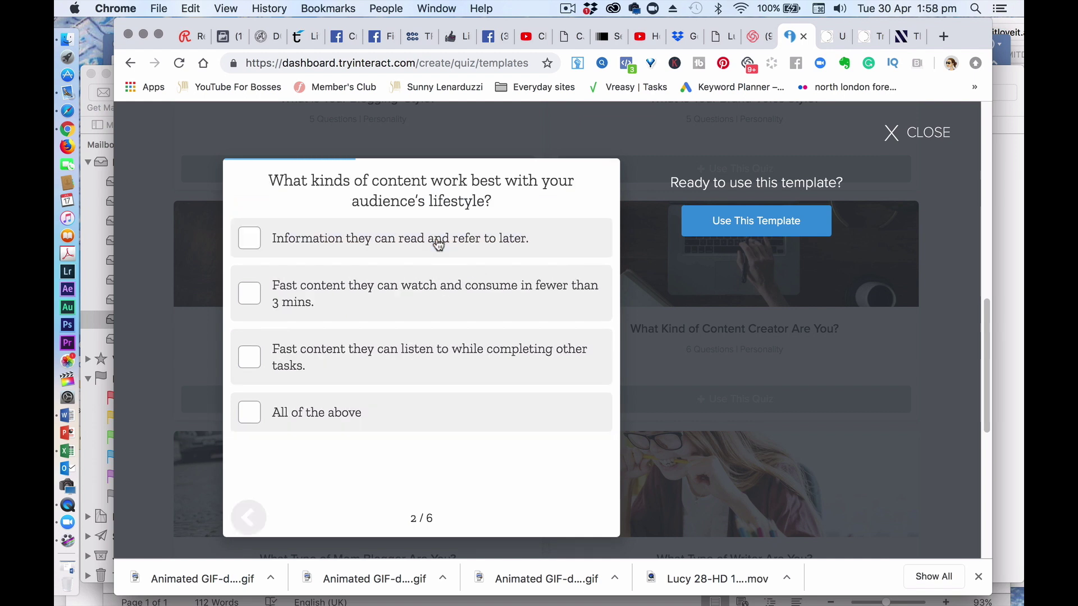
{"action": "left_click", "coordinate": [437, 244]}
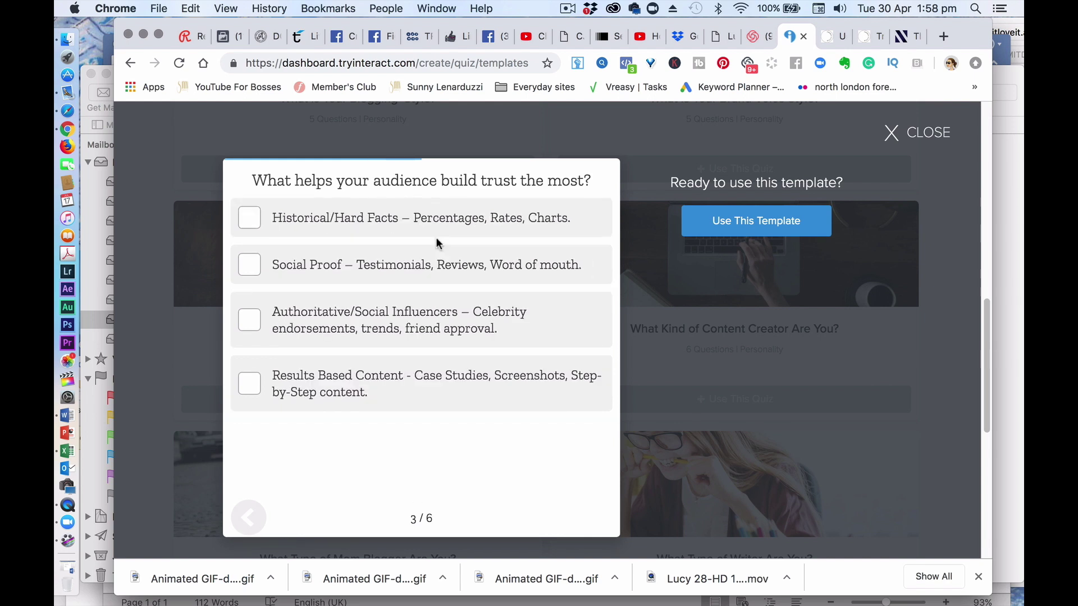
{"action": "left_click", "coordinate": [430, 328]}
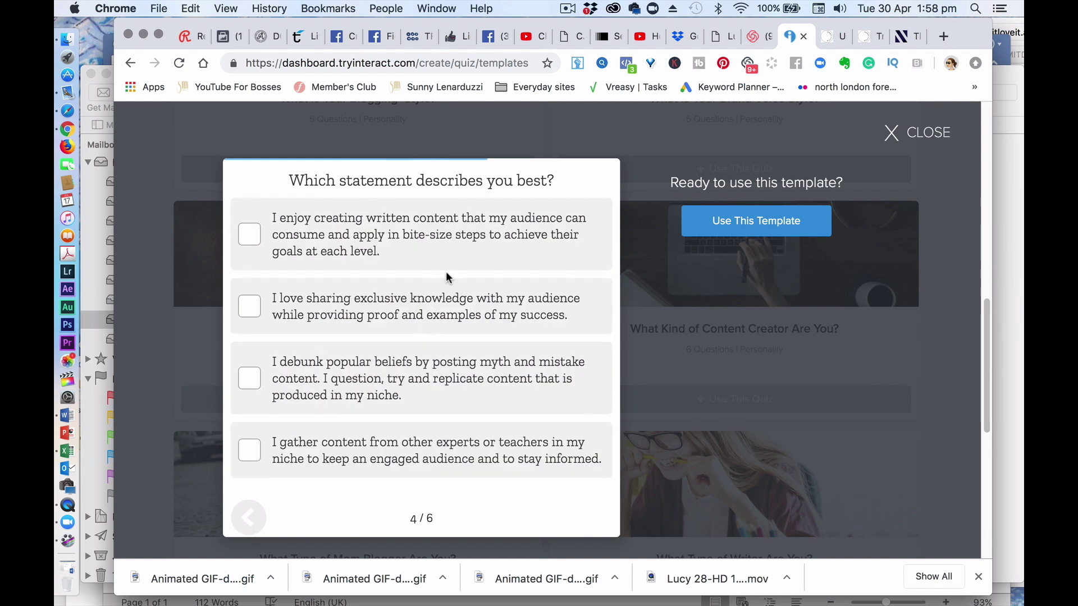
{"action": "left_click", "coordinate": [456, 245]}
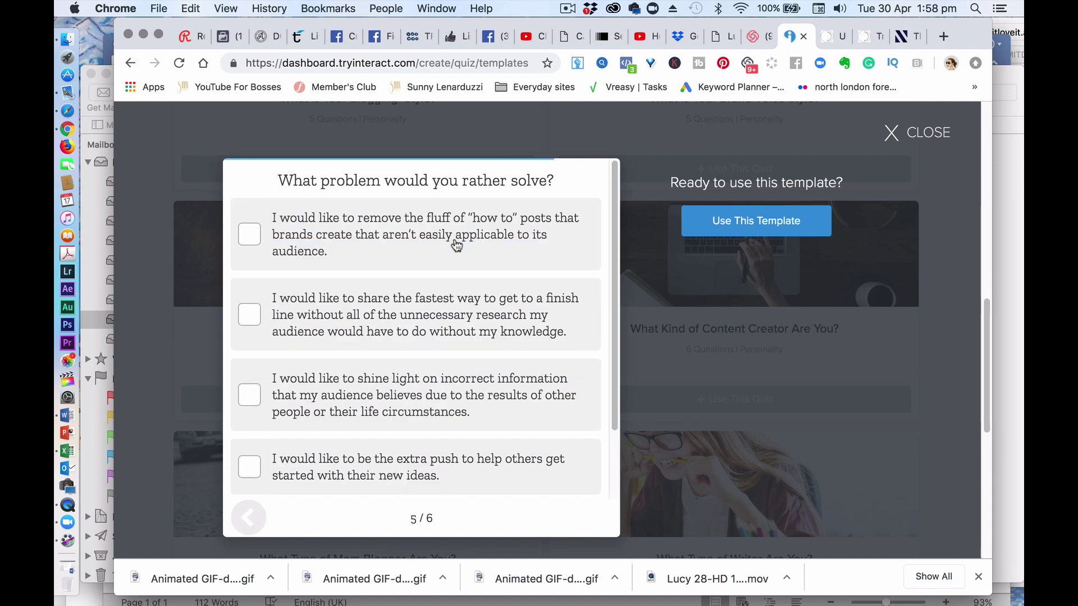
{"action": "left_click", "coordinate": [456, 245]}
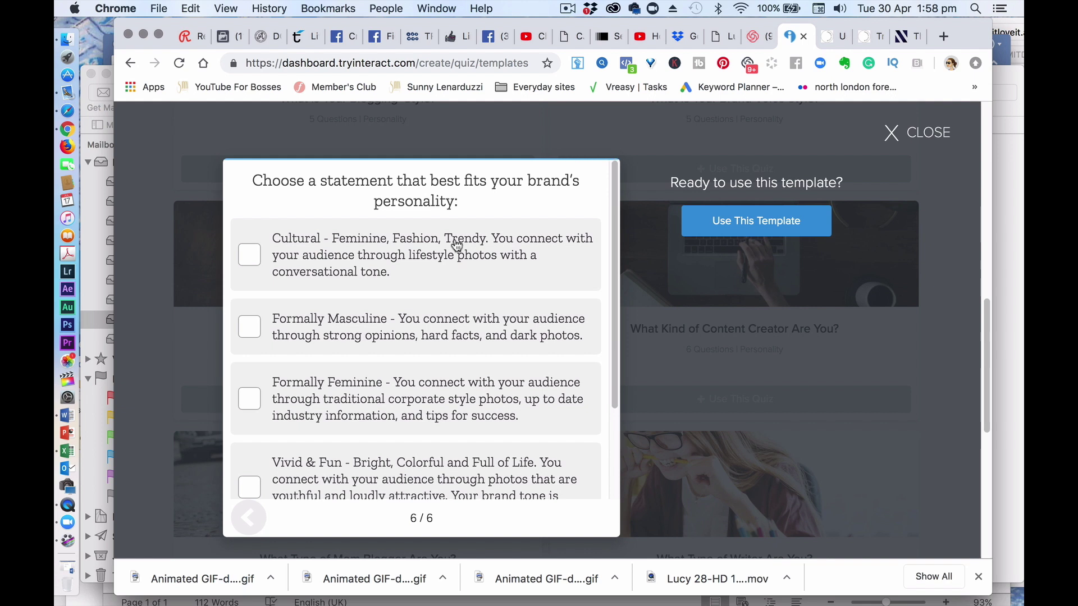
{"action": "left_click", "coordinate": [449, 395]}
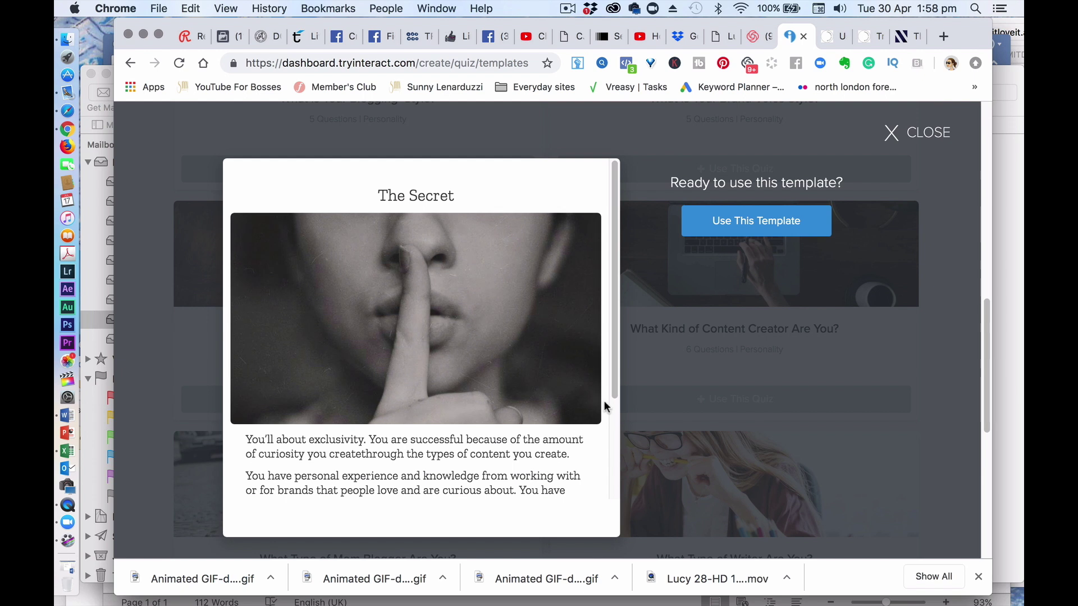
{"action": "left_click_drag", "start_coordinate": [612, 350], "coordinate": [611, 468]}
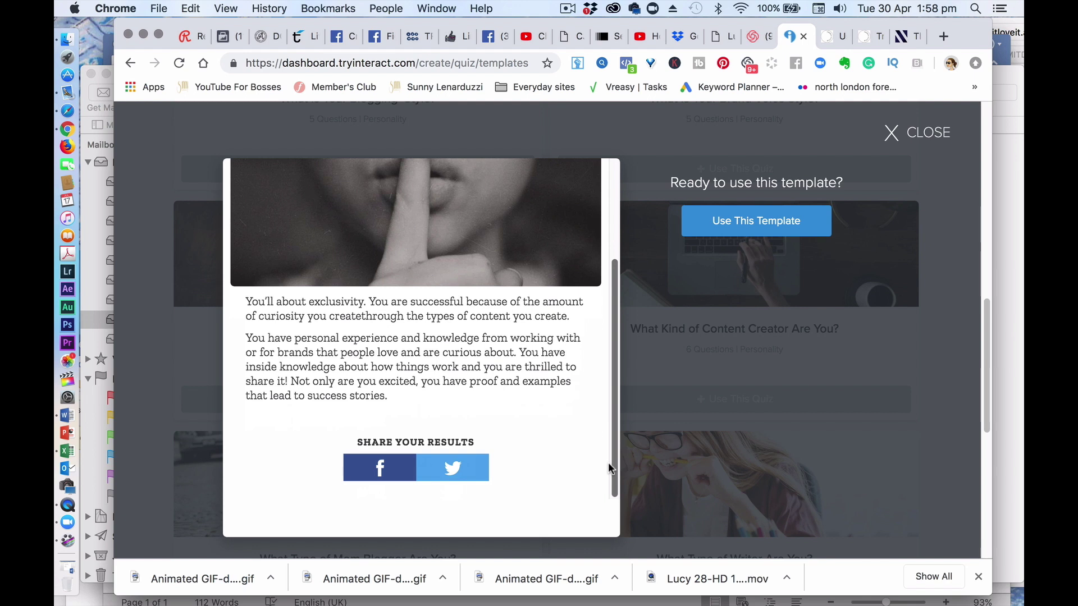
Step: Create a quiz from the content creator template, check its Share & Embed option, and return to the quiz builder without publishing
{"action": "left_click", "coordinate": [787, 221]}
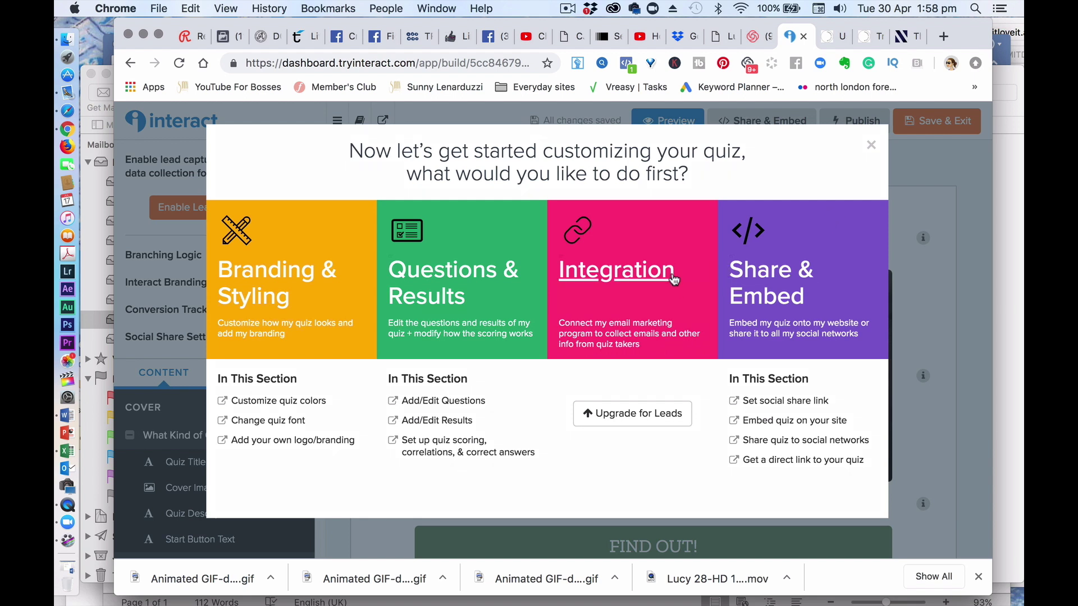
{"action": "left_click", "coordinate": [785, 288]}
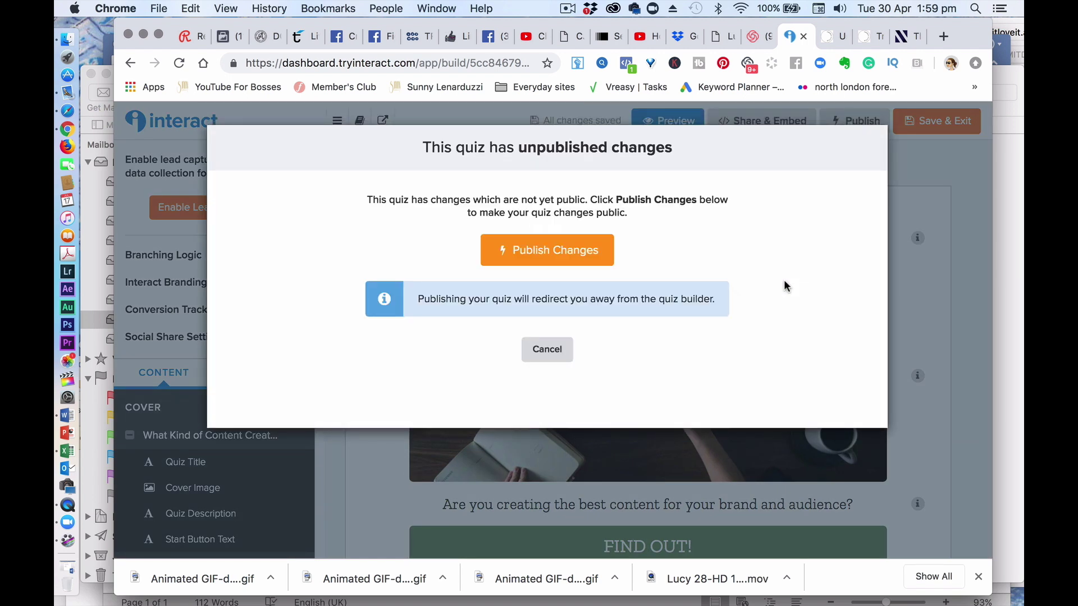
{"action": "left_click", "coordinate": [554, 352]}
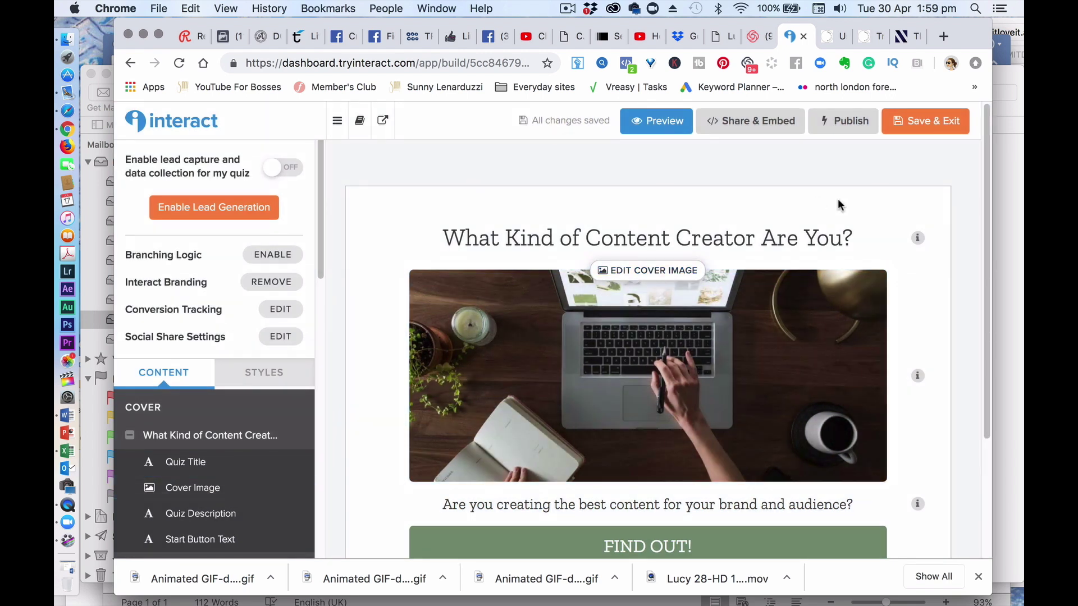
Step: Change the quiz title to "What Kind of Video Creator Are You?"
{"action": "left_click", "coordinate": [813, 240]}
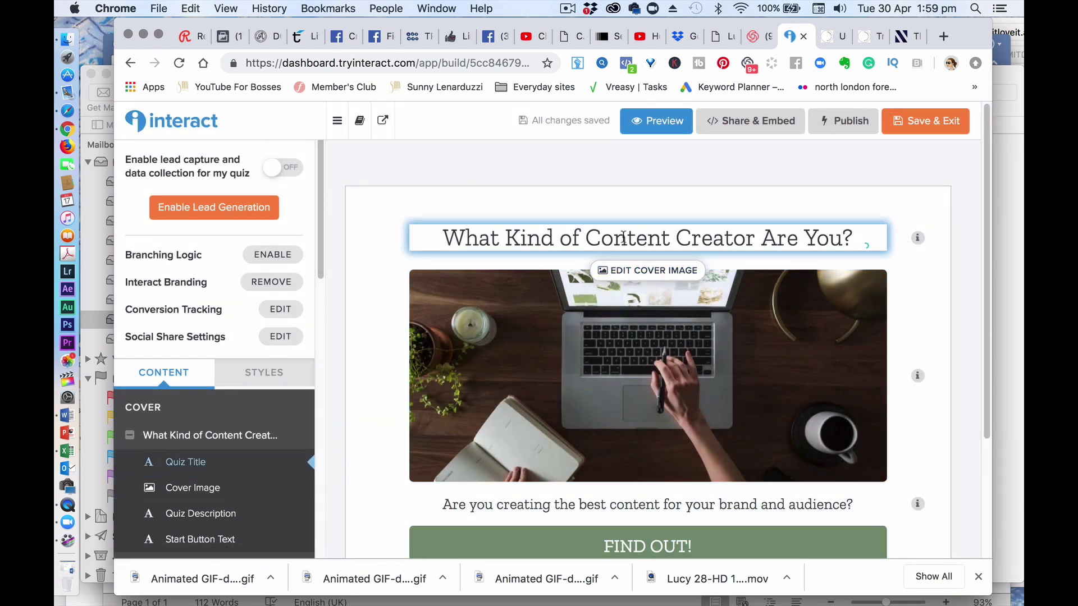
{"action": "left_click", "coordinate": [586, 239]}
{"action": "type", "text": "Video"}
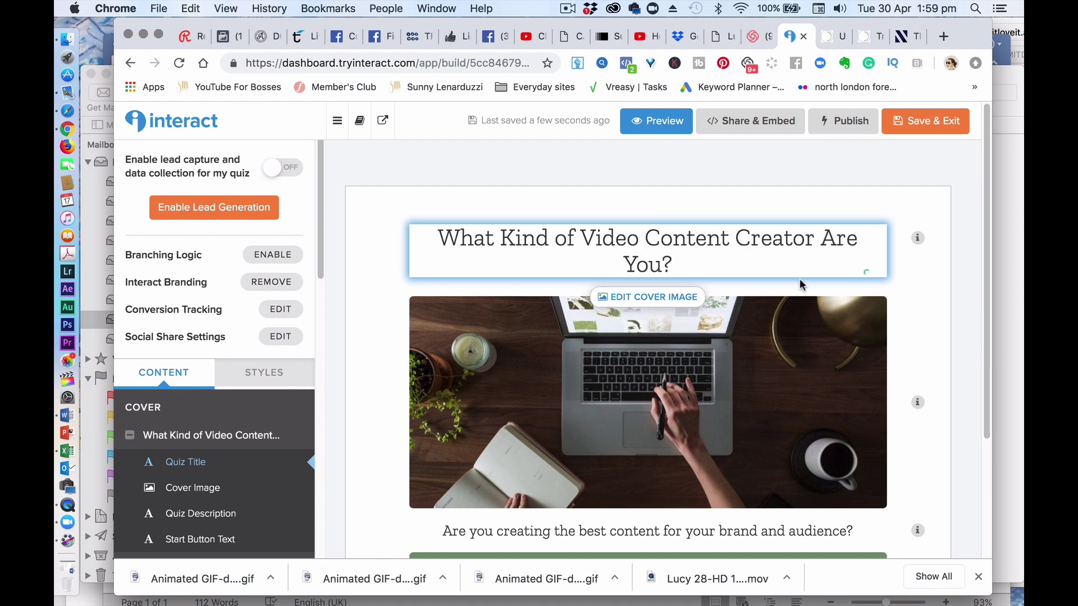
{"action": "left_click_drag", "start_coordinate": [644, 240], "coordinate": [736, 239]}
{"action": "key", "text": "BackSpace"}
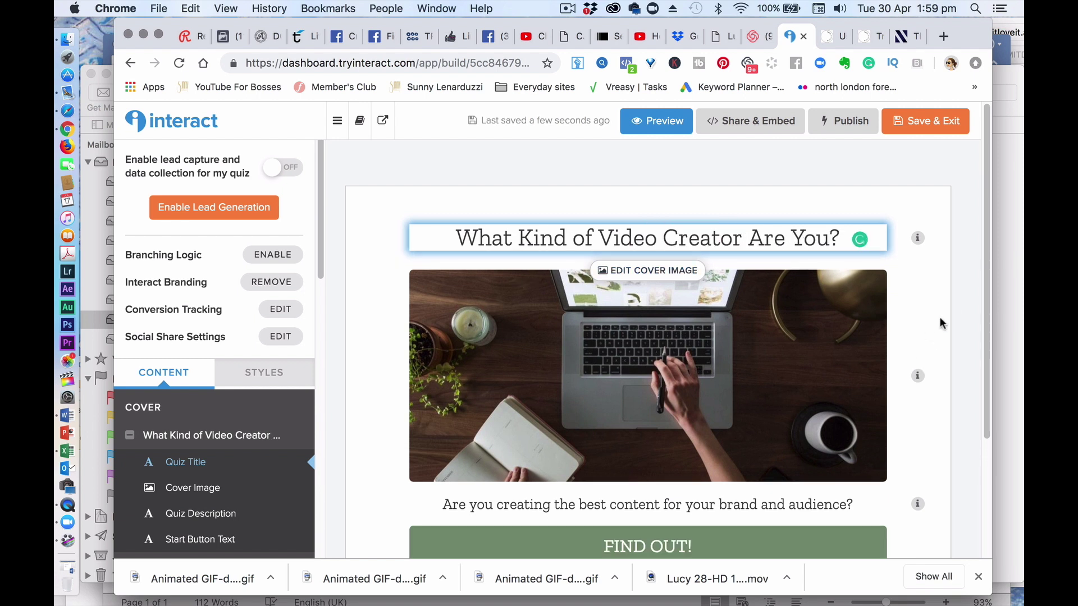
Step: Replace the laptop cover image with the computer-monitor video player illustration from an image search for "video", keeping the default crop
{"action": "left_click", "coordinate": [698, 391]}
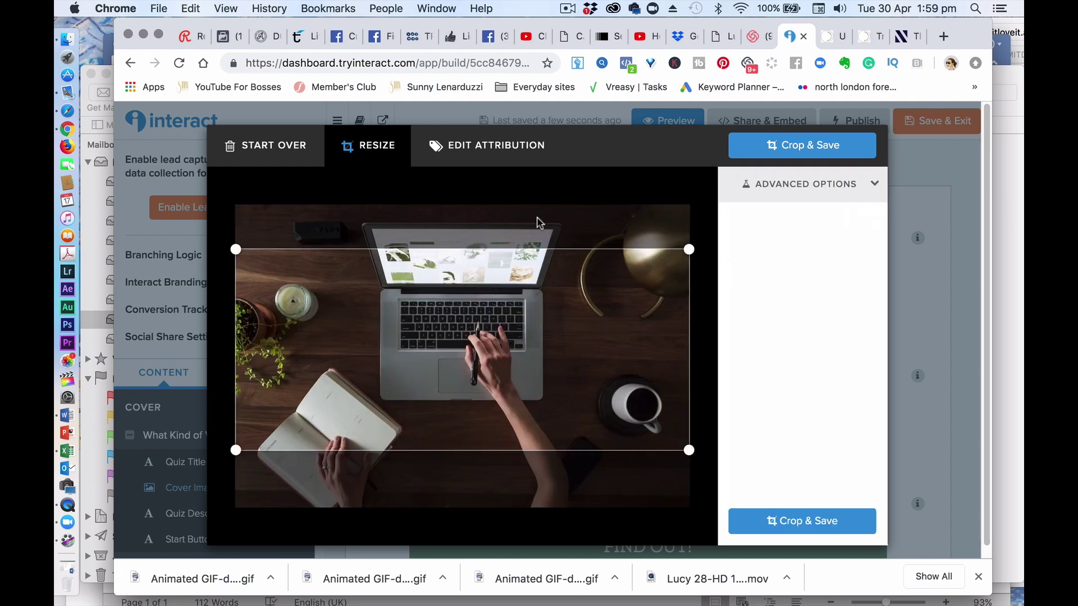
{"action": "left_click", "coordinate": [276, 150]}
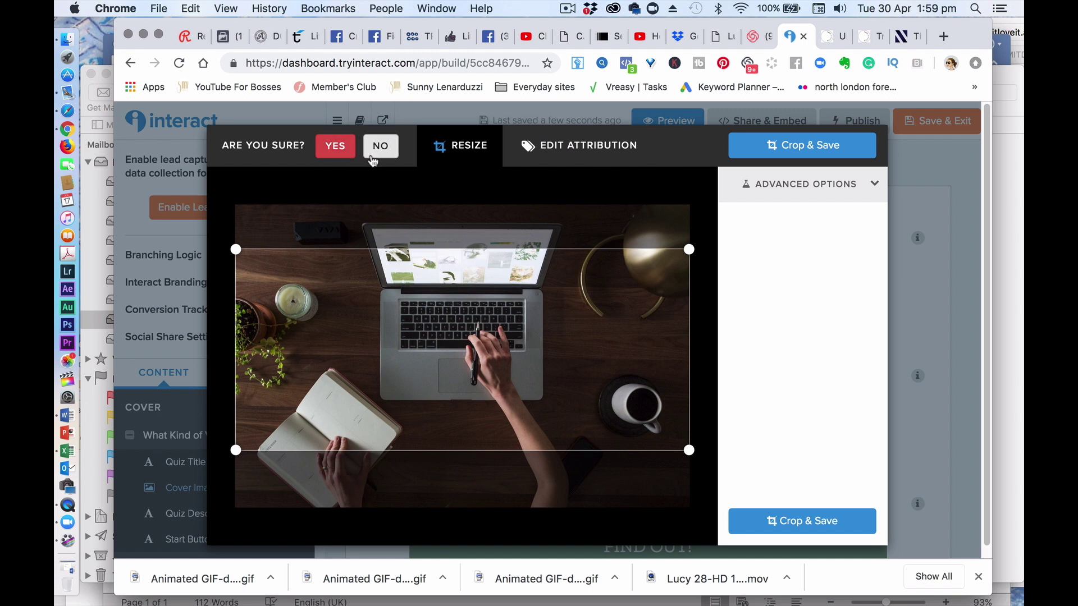
{"action": "left_click", "coordinate": [335, 149]}
{"action": "left_click", "coordinate": [447, 294]}
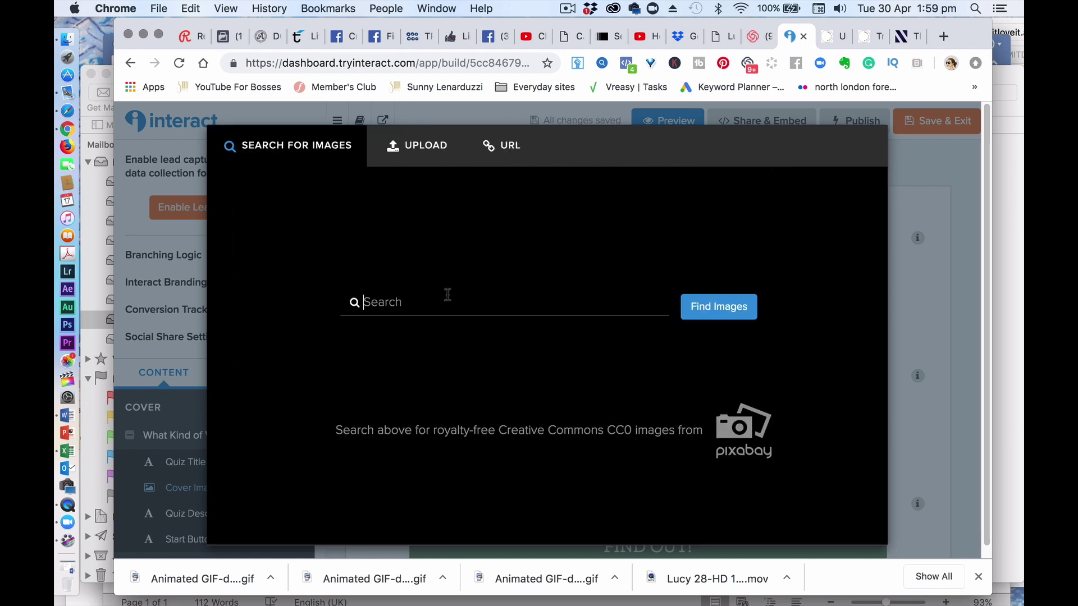
{"action": "type", "text": "video"}
{"action": "left_click", "coordinate": [717, 314]}
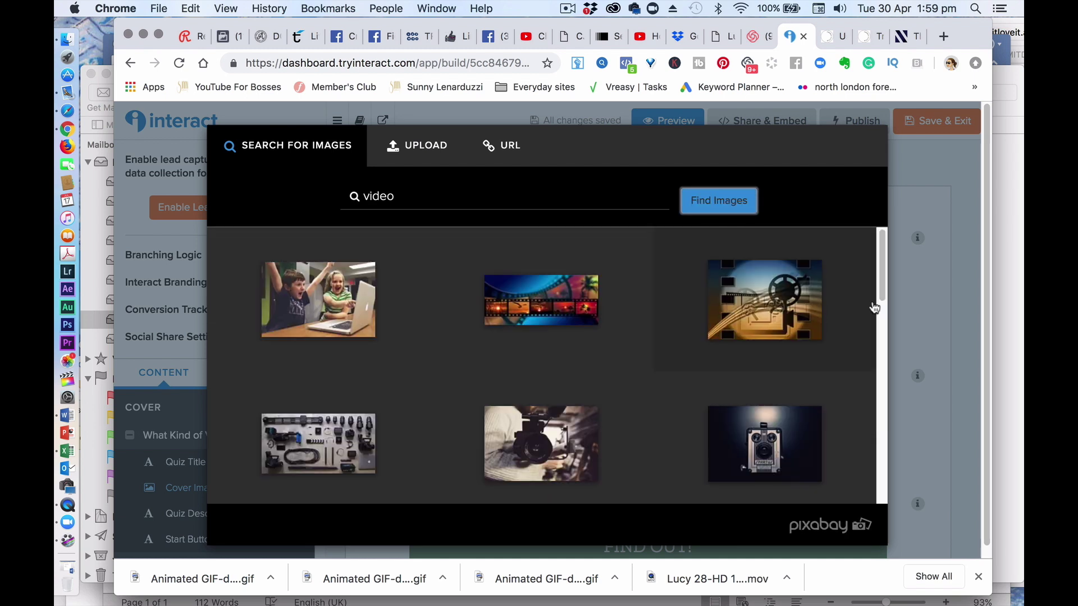
{"action": "left_click_drag", "start_coordinate": [880, 260], "coordinate": [873, 406]}
{"action": "left_click", "coordinate": [777, 359]}
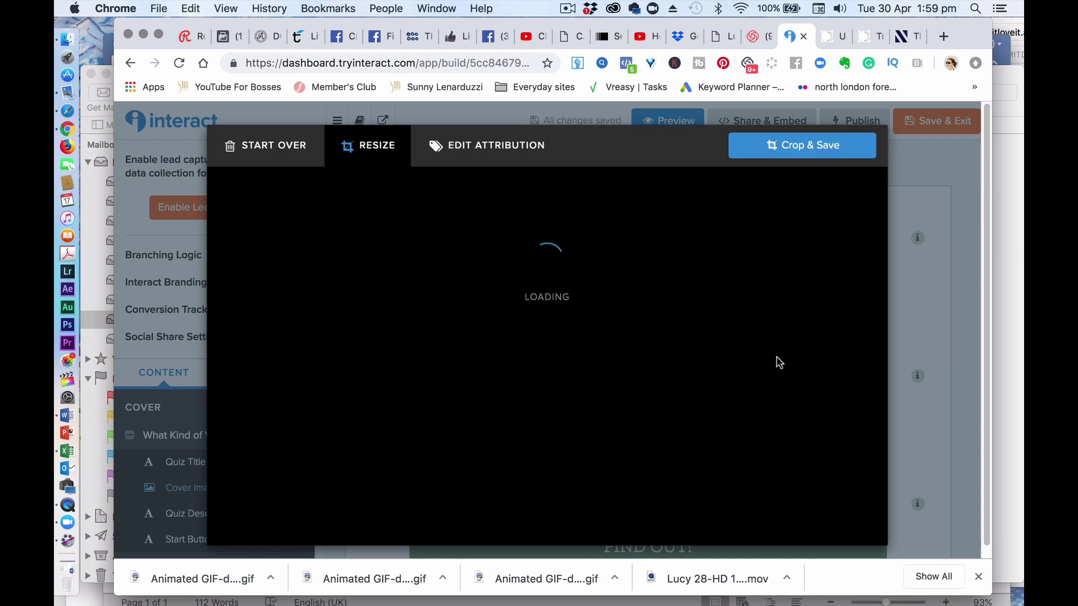
{"action": "mouse_move", "coordinate": [519, 325]}
{"action": "left_mouse_down"}
{"action": "mouse_move", "coordinate": [519, 340]}
{"action": "mouse_move", "coordinate": [519, 295]}
{"action": "mouse_move", "coordinate": [519, 324]}
{"action": "left_mouse_up"}
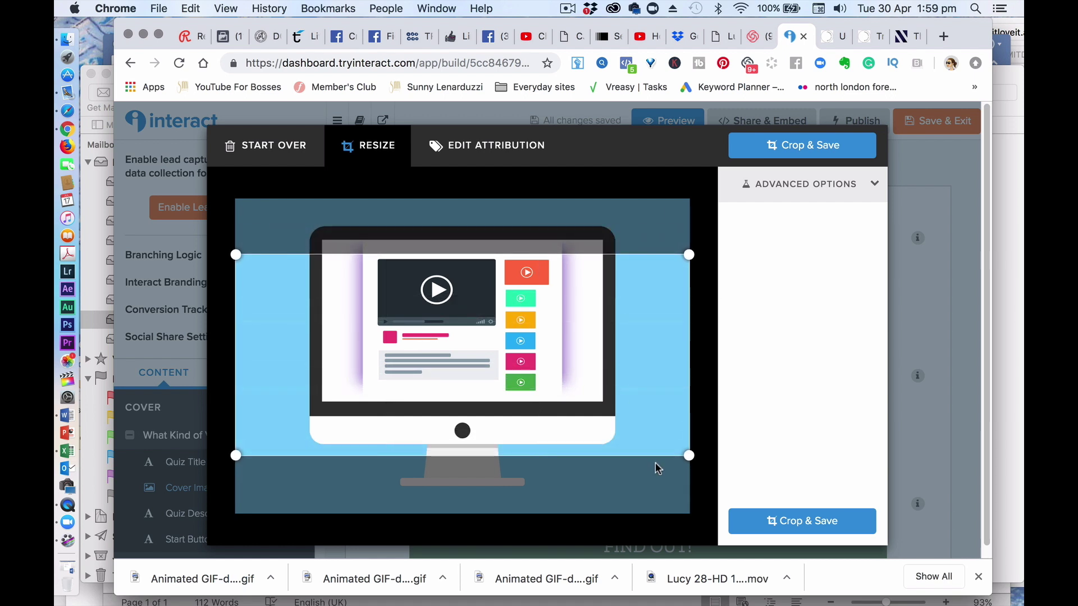
{"action": "left_click", "coordinate": [832, 523]}
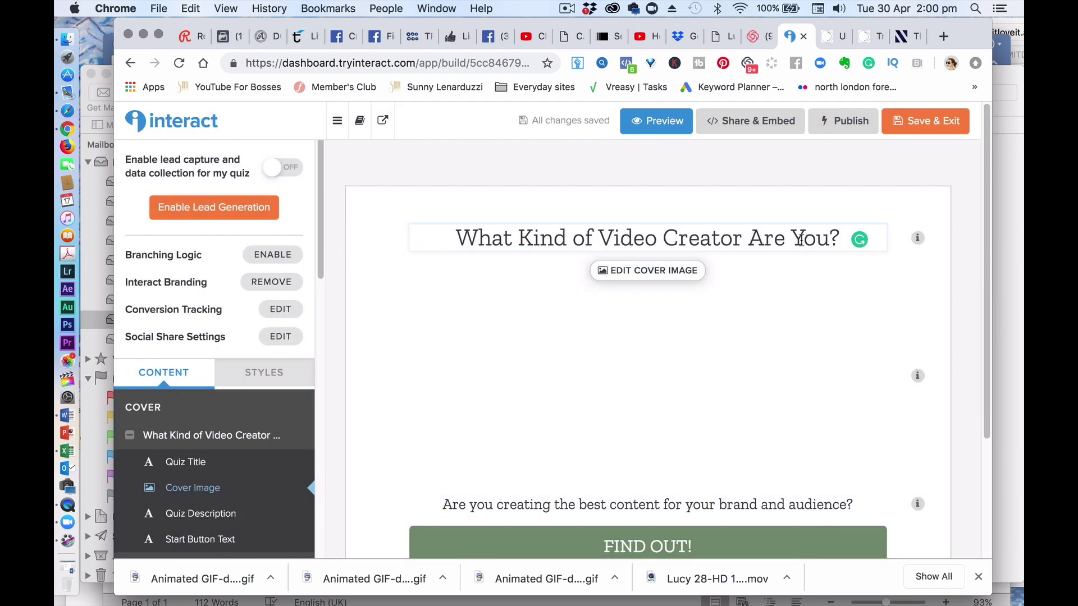
Step: Start the cover image over, search for "video" again, and save the cropped film clapperboard photo as the cover
{"action": "left_click", "coordinate": [672, 269]}
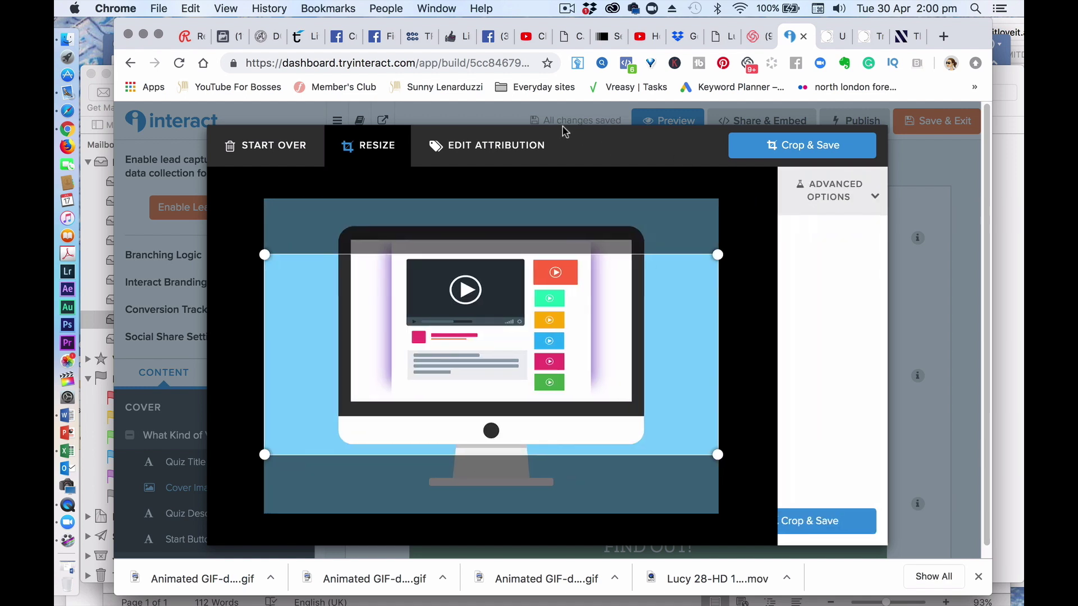
{"action": "left_click", "coordinate": [273, 150]}
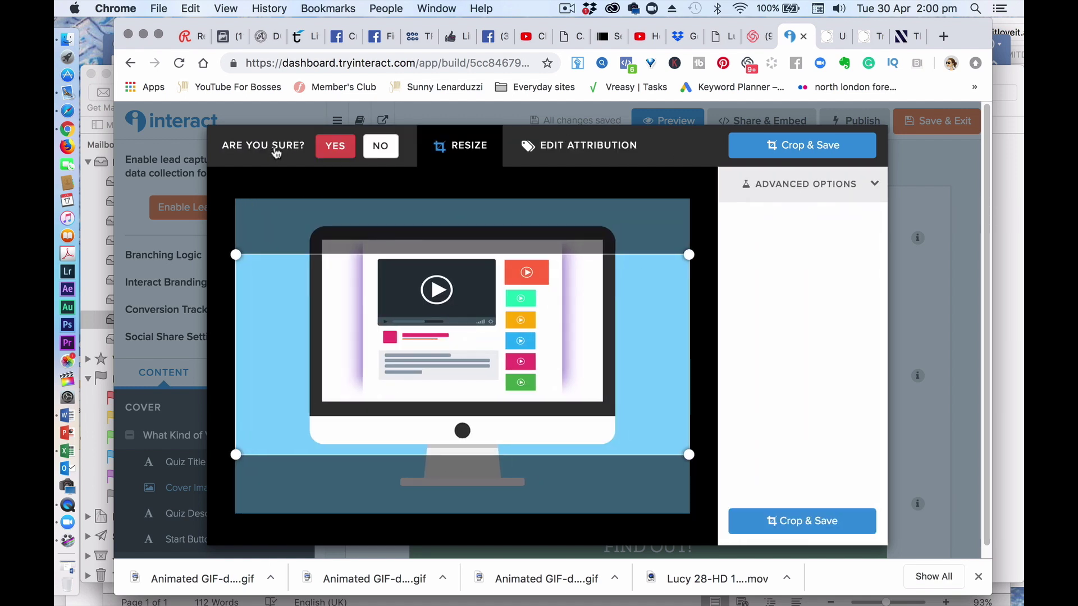
{"action": "left_click", "coordinate": [331, 147]}
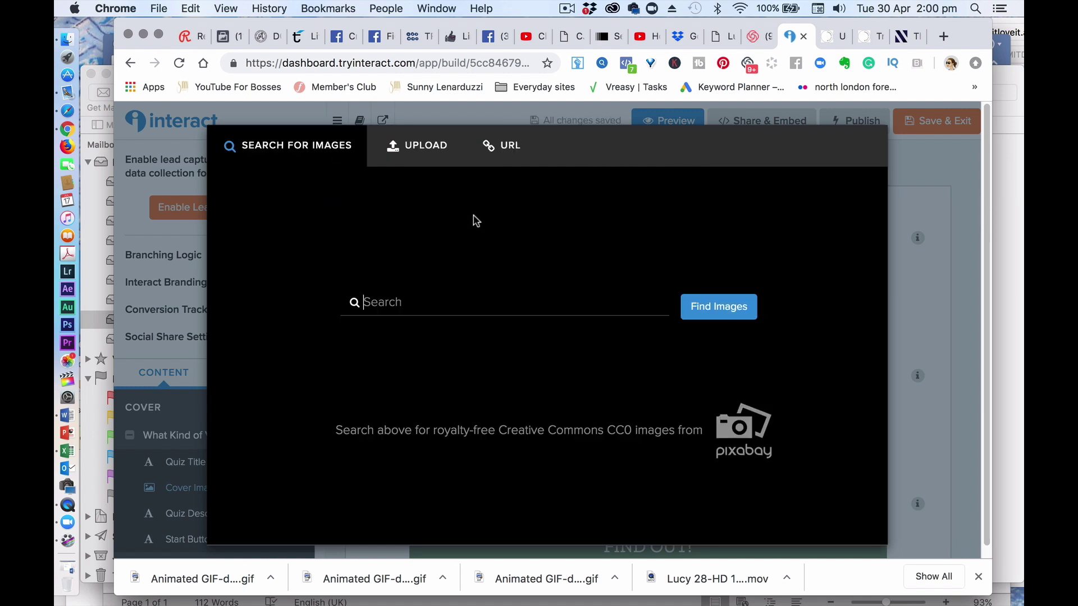
{"action": "type", "text": "vid"}
{"action": "left_click", "coordinate": [724, 317]}
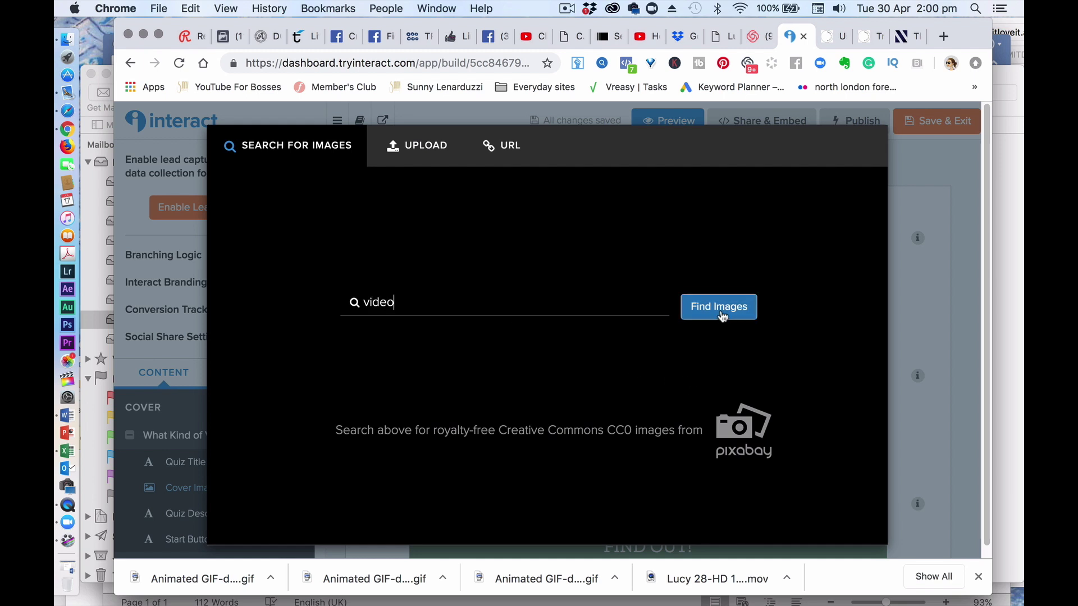
{"action": "left_click", "coordinate": [722, 317]}
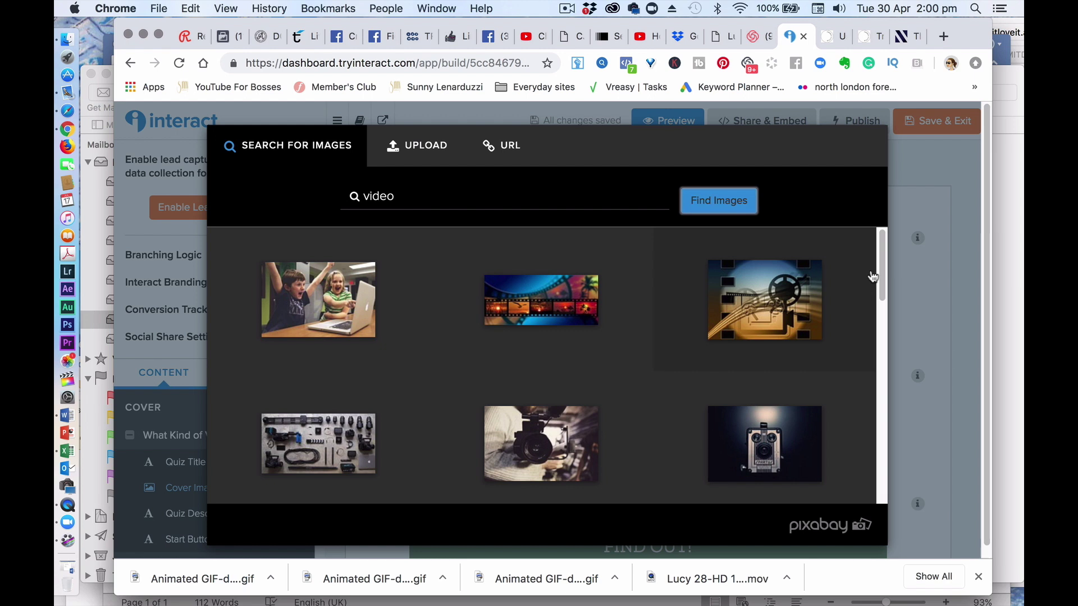
{"action": "left_click_drag", "start_coordinate": [881, 254], "coordinate": [874, 457]}
{"action": "left_click", "coordinate": [745, 291]}
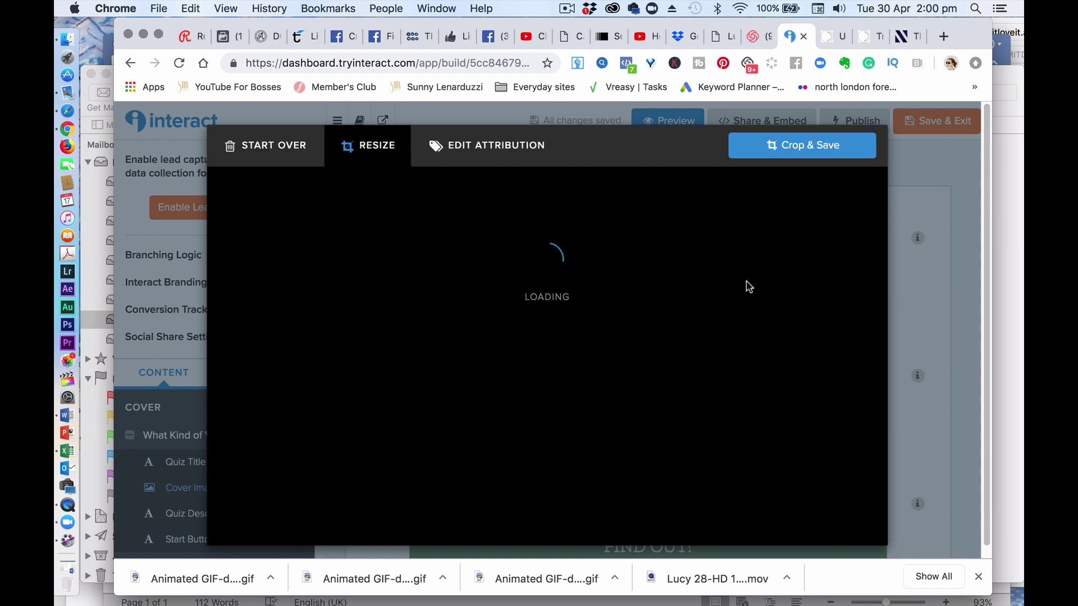
{"action": "left_click", "coordinate": [802, 524]}
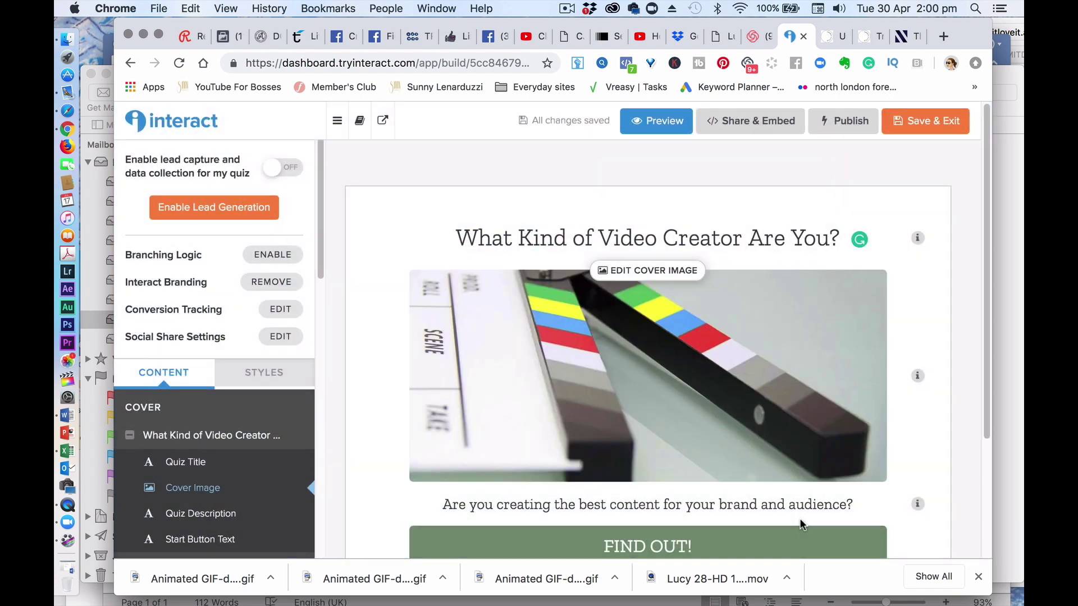
Step: Change the quiz description to "Are you creating the best video to fit your brand and audience?"
{"action": "left_click_drag", "start_coordinate": [987, 290], "coordinate": [974, 392]}
{"action": "left_click", "coordinate": [617, 367]}
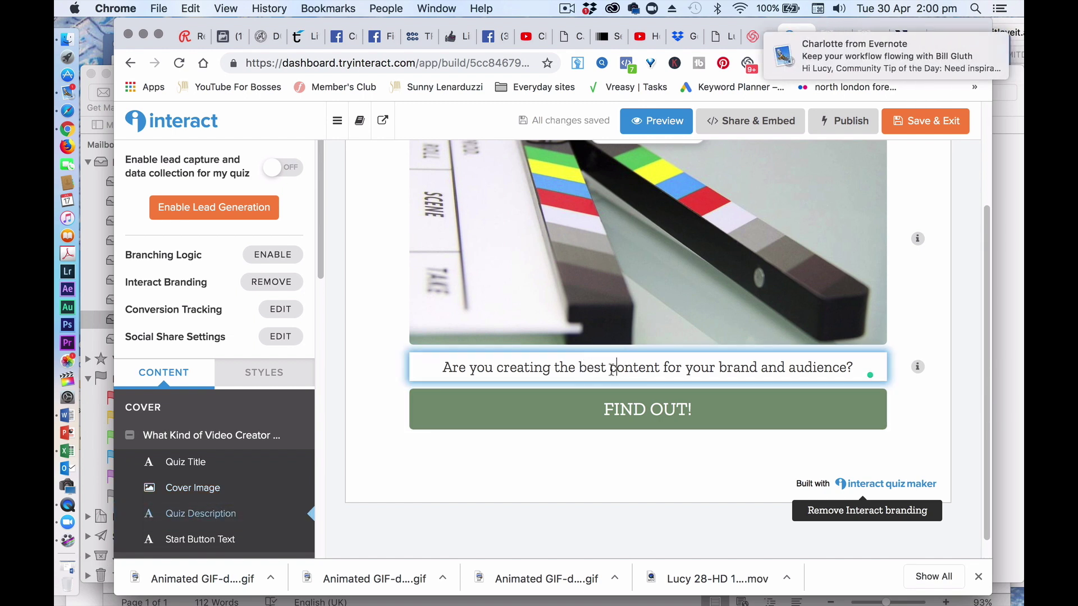
{"action": "left_click_drag", "start_coordinate": [610, 367], "coordinate": [679, 365]}
{"action": "type", "text": "video to f"}
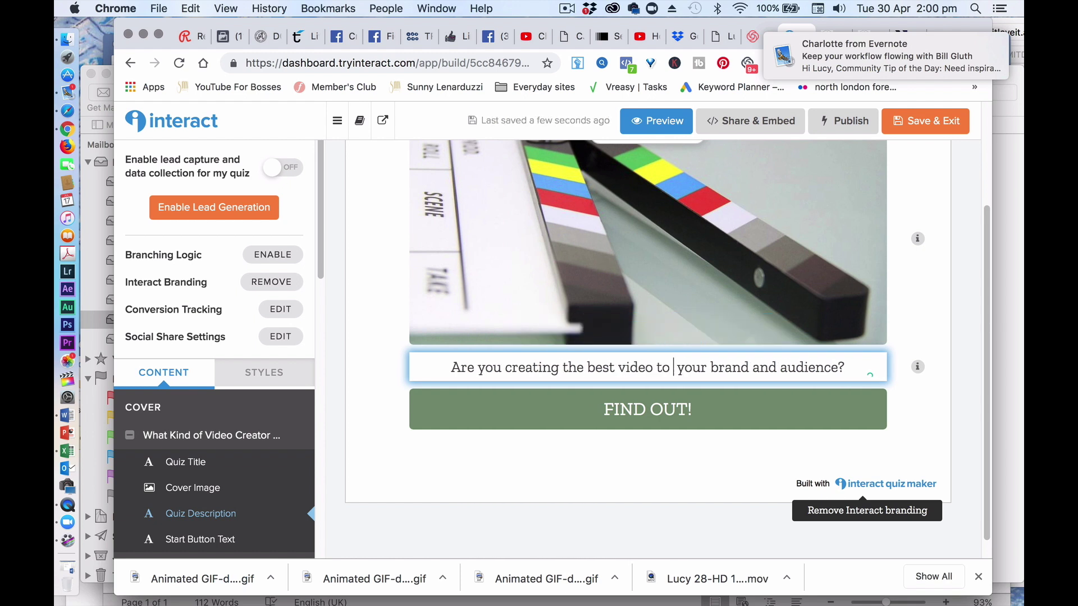
{"action": "type", "text": "it"}
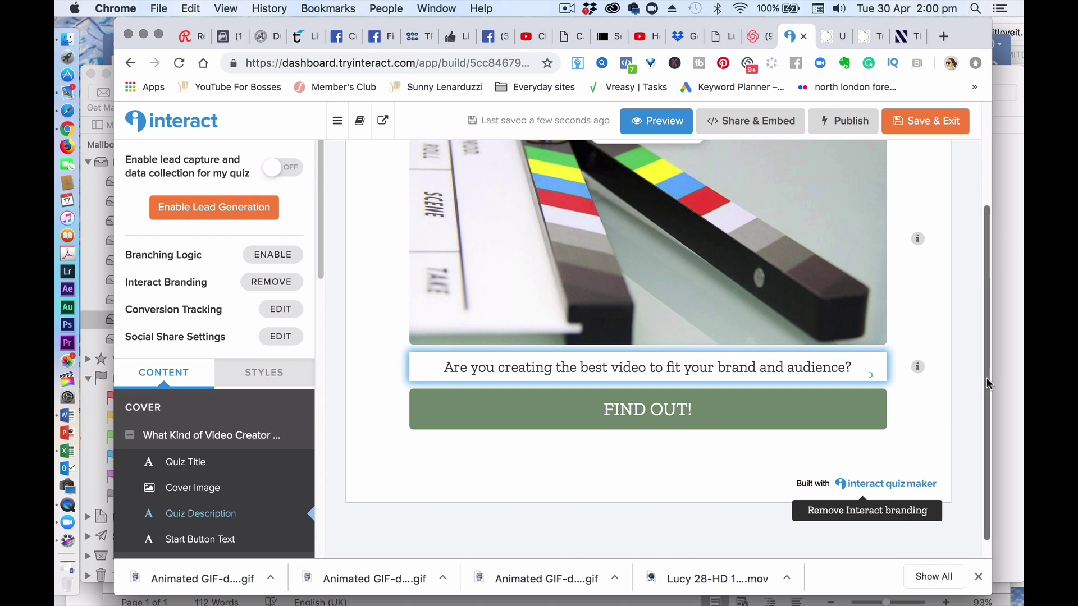
{"action": "scroll", "coordinate": [986, 377], "scroll_direction": "down", "scroll_amount": 1}
{"action": "left_click", "coordinate": [862, 388]}
{"action": "mouse_move", "coordinate": [863, 393]}
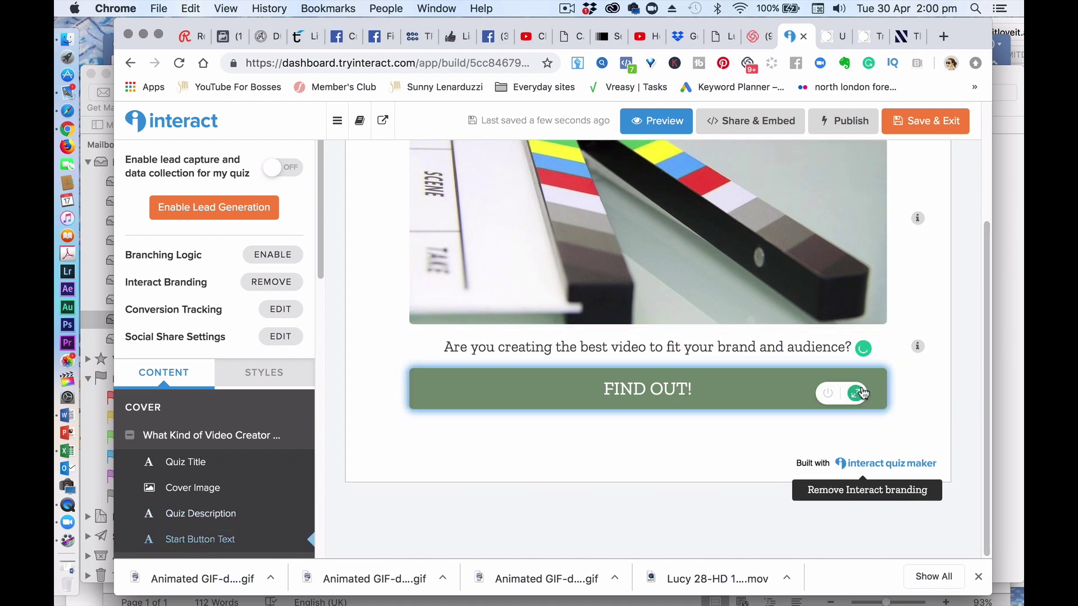
{"action": "left_click", "coordinate": [829, 394]}
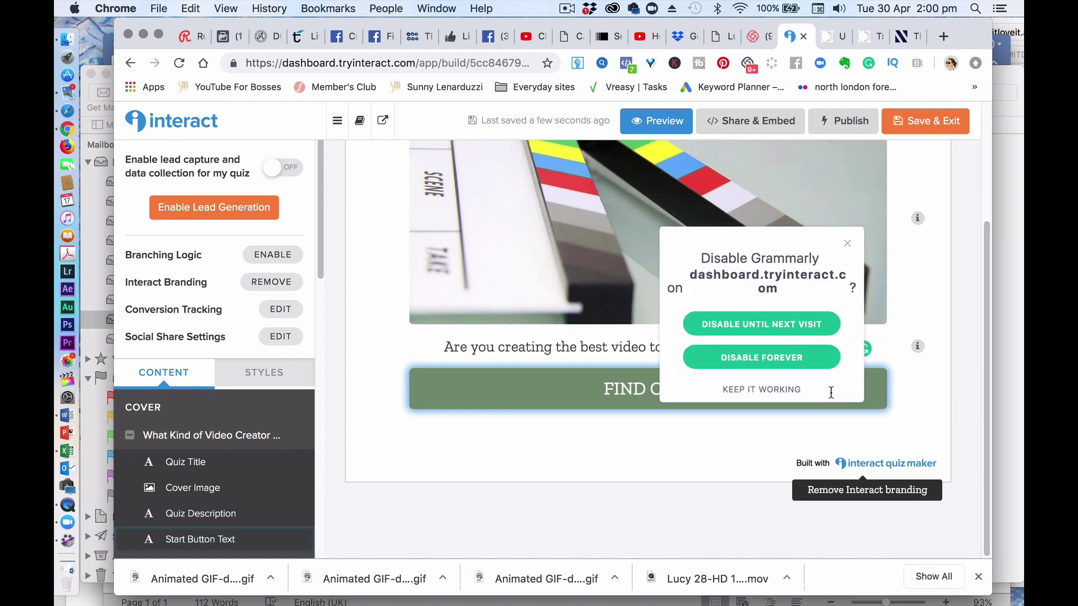
{"action": "left_click", "coordinate": [848, 243]}
{"action": "left_click", "coordinate": [875, 383]}
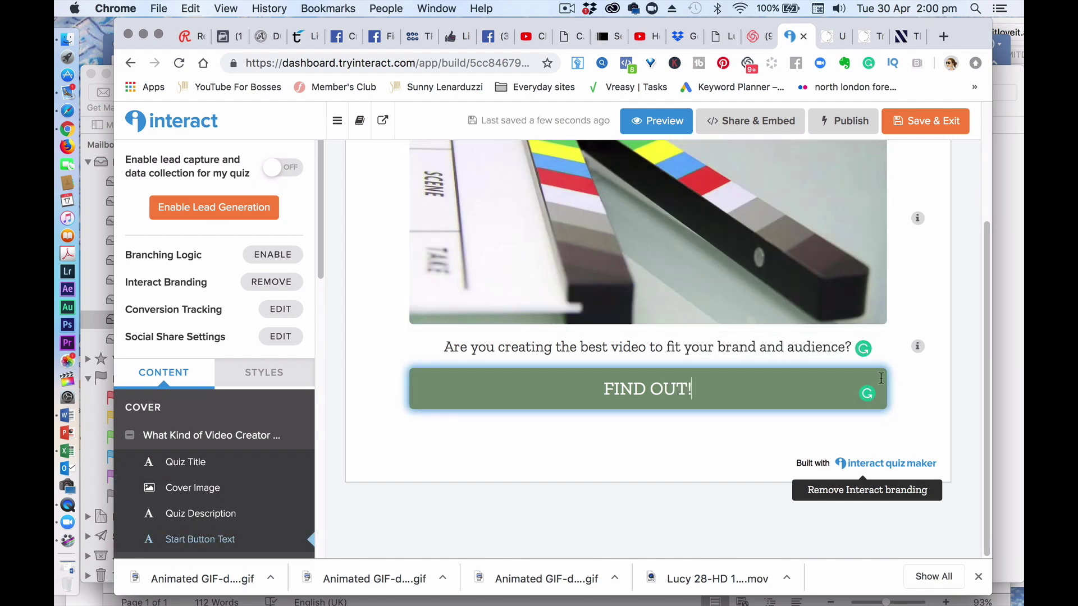
{"action": "left_click", "coordinate": [922, 386]}
Step: Review the cover from the title guidance down to the start button text
{"action": "left_click_drag", "start_coordinate": [982, 267], "coordinate": [982, 203]}
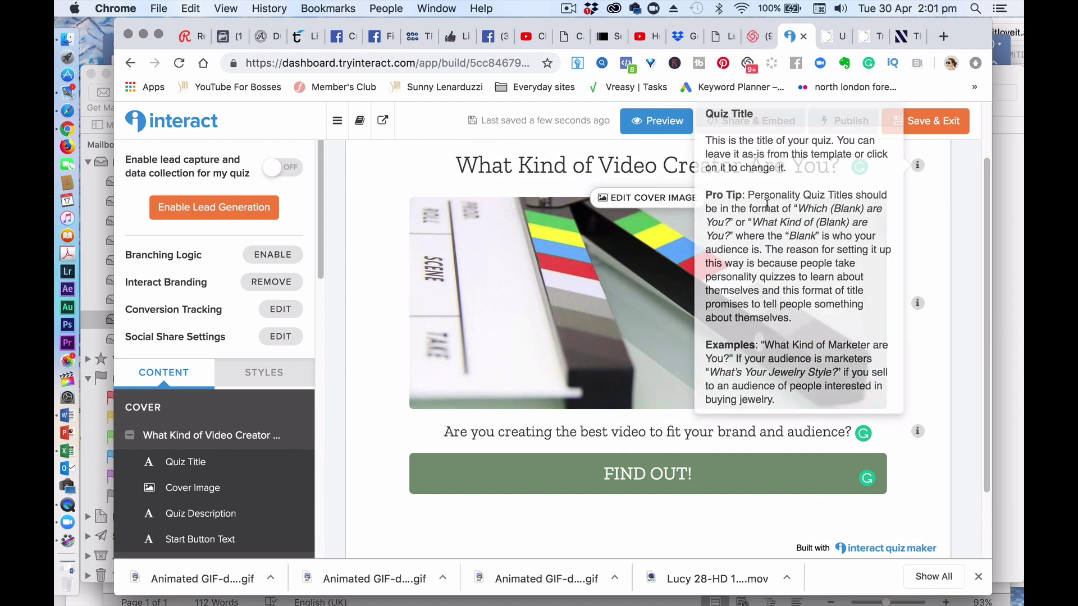
{"action": "left_click", "coordinate": [737, 177]}
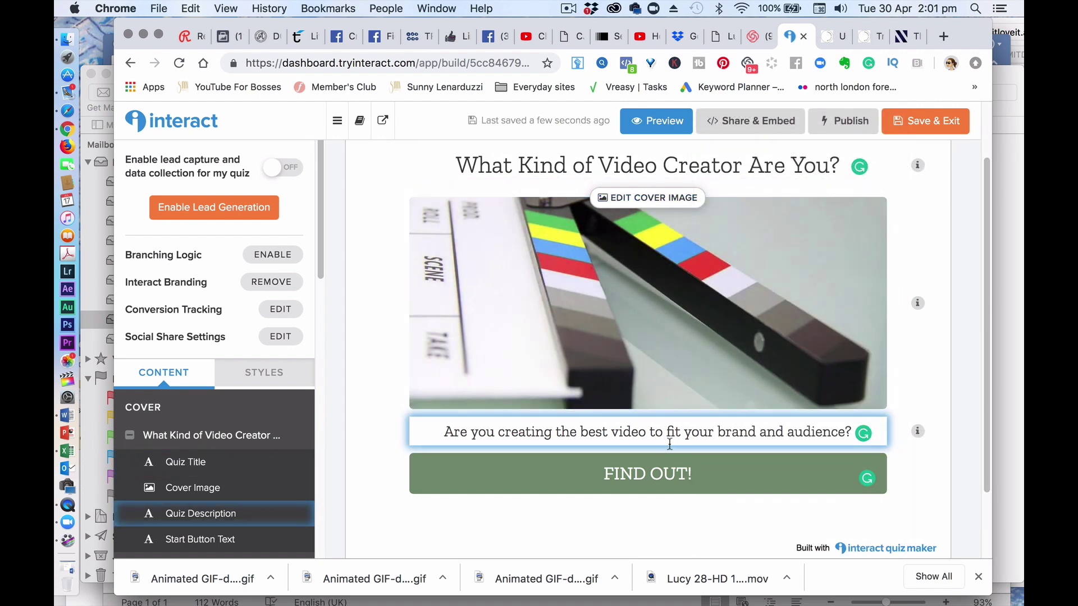
{"action": "left_click", "coordinate": [651, 471]}
{"action": "left_click_drag", "start_coordinate": [651, 468], "coordinate": [689, 473]}
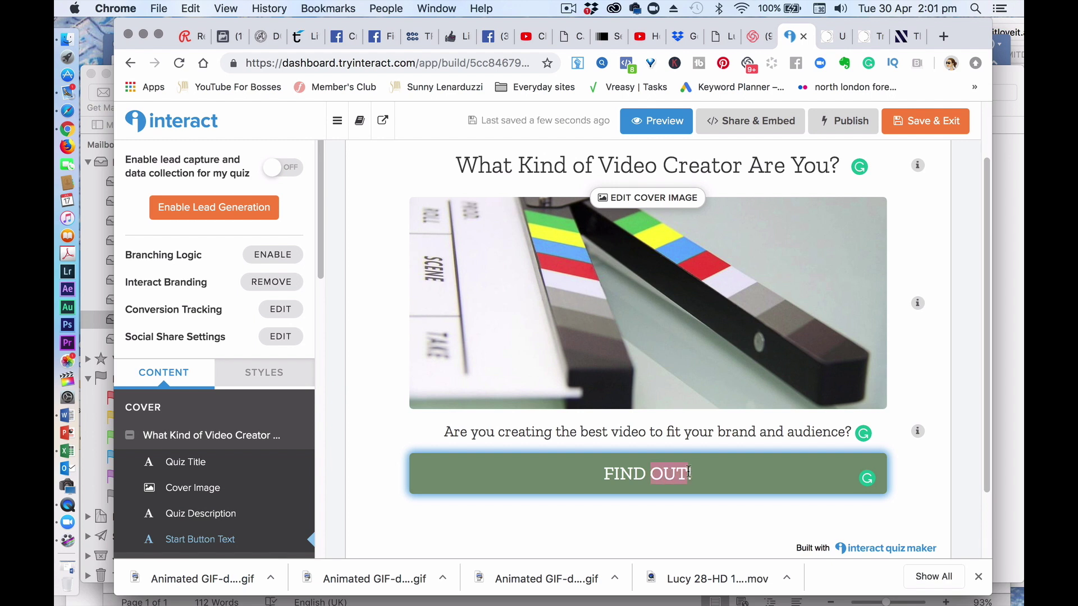
{"action": "mouse_move", "coordinate": [986, 279]}
{"action": "left_mouse_down"}
{"action": "mouse_move", "coordinate": [975, 369]}
{"action": "mouse_move", "coordinate": [969, 267]}
{"action": "left_mouse_up"}
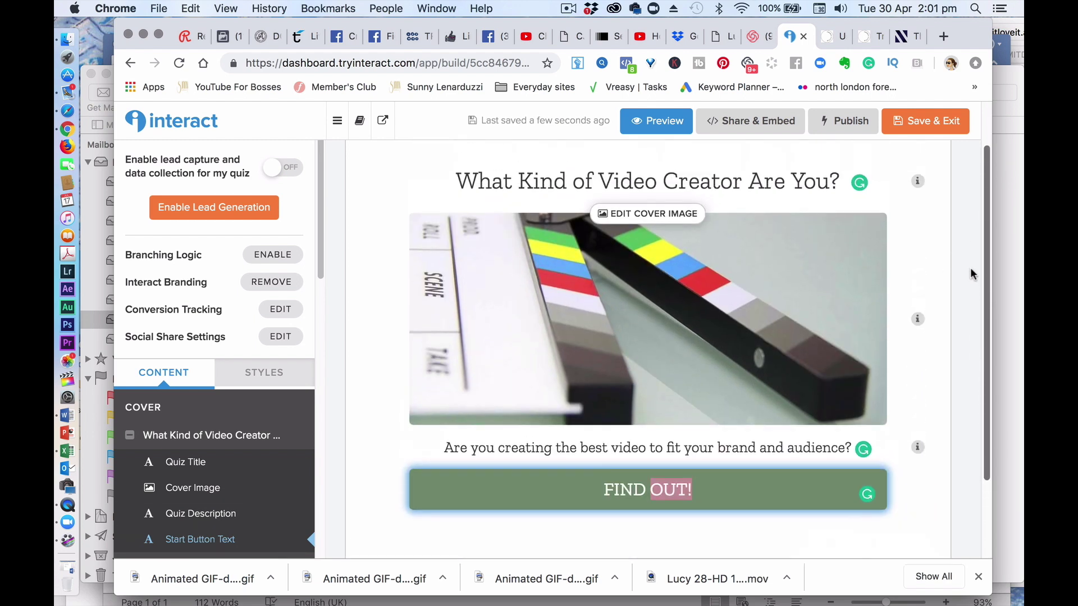
Step: Save and exit the quiz, and reopen "What Kind of Video Creator Are You?" for branding and styling at its style settings
{"action": "left_click", "coordinate": [930, 124]}
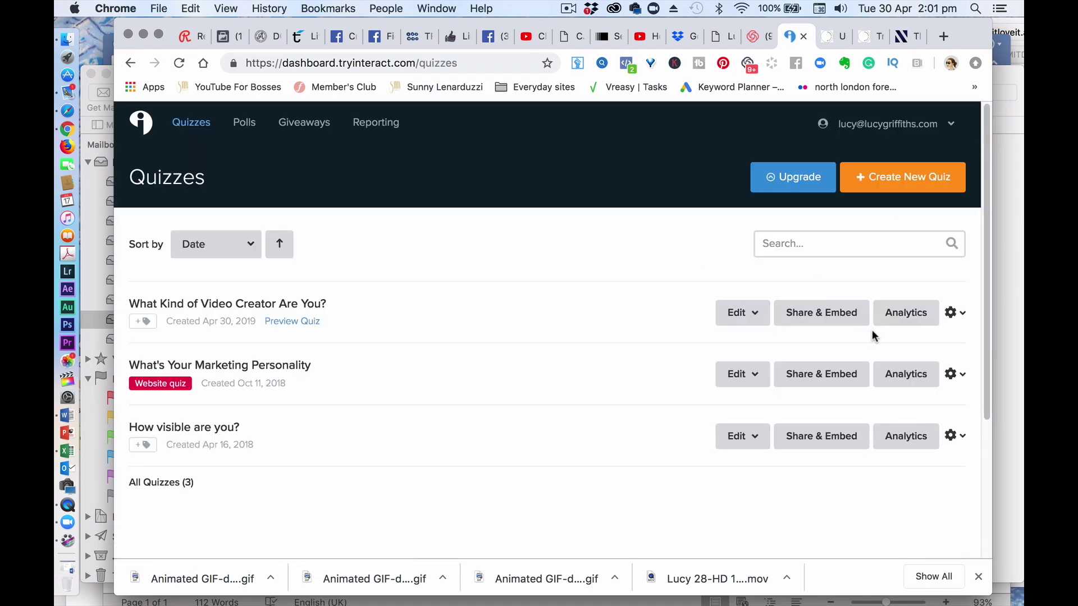
{"action": "left_click", "coordinate": [747, 314]}
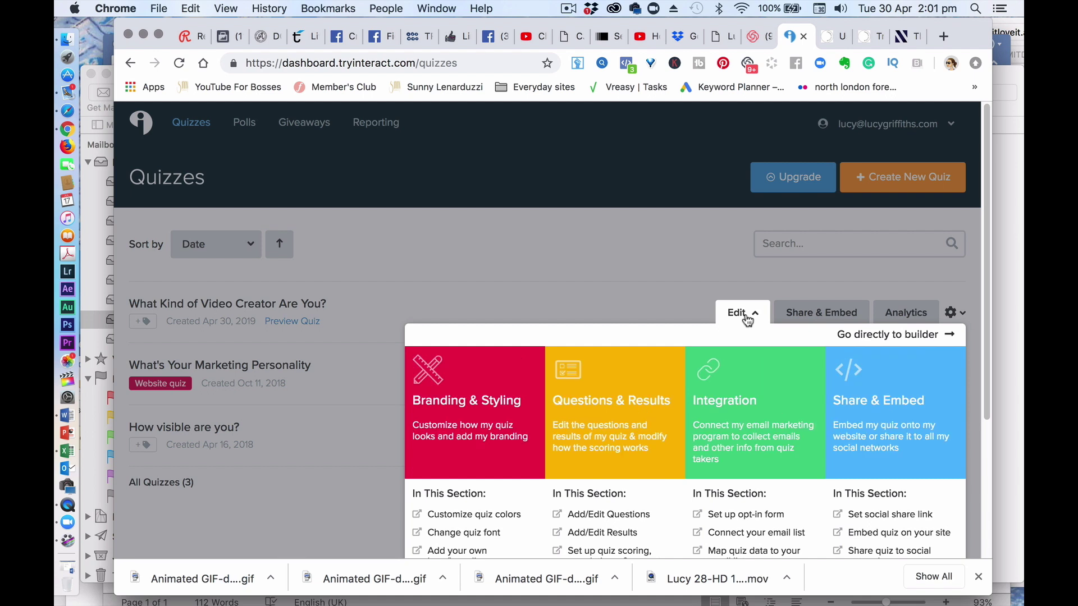
{"action": "left_click", "coordinate": [502, 414]}
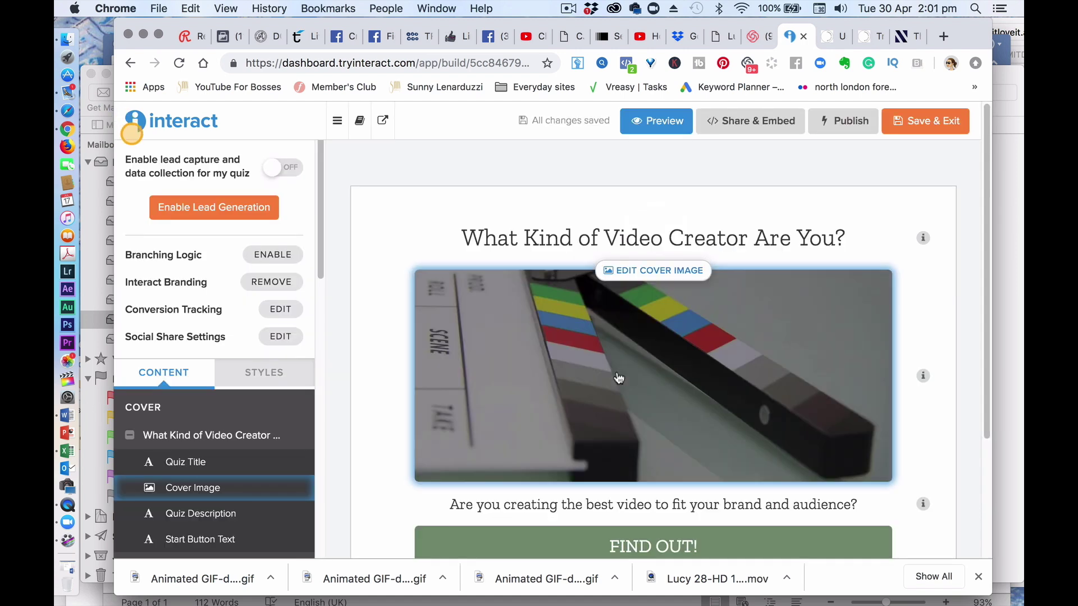
{"action": "left_click", "coordinate": [264, 372]}
{"action": "left_click_drag", "start_coordinate": [984, 250], "coordinate": [975, 373]}
{"action": "left_click", "coordinate": [851, 391]}
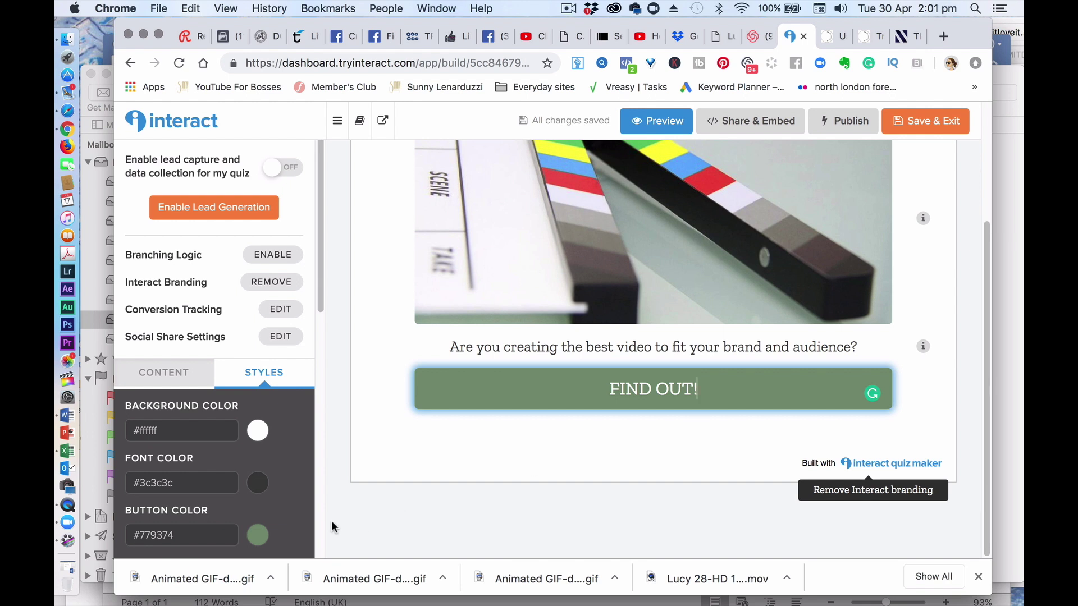
{"action": "left_click", "coordinate": [257, 535]}
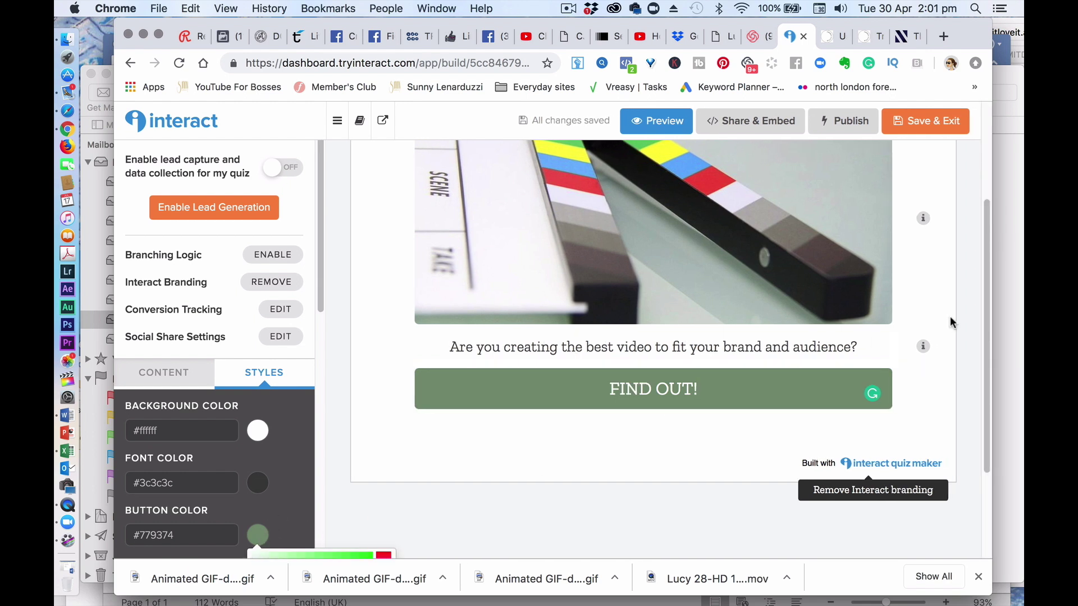
{"action": "left_click", "coordinate": [981, 291]}
{"action": "left_click", "coordinate": [675, 396]}
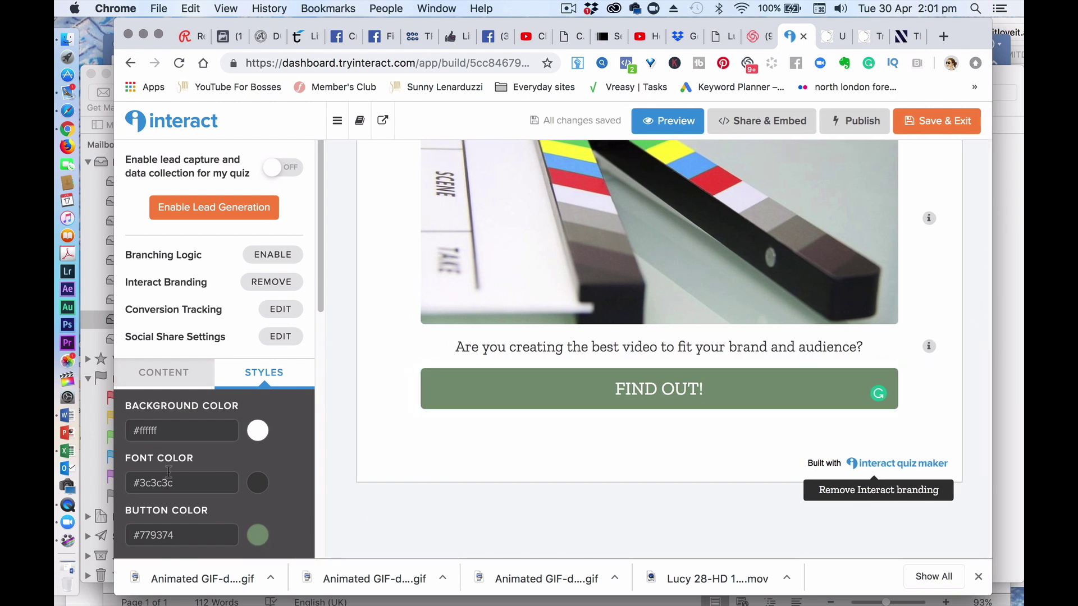
Step: Set the button color to the Stronger Pink #ec9793, copied from the BRAND COLOURS AND FONTS document found by a Spotlight search for "brand"
{"action": "left_click", "coordinate": [975, 9]}
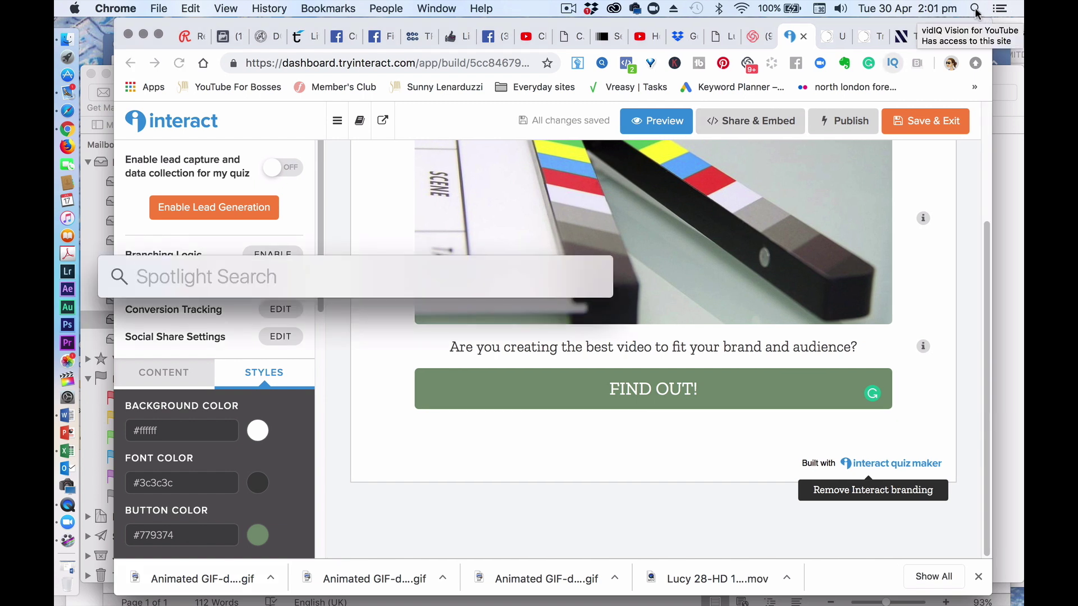
{"action": "type", "text": "brand"}
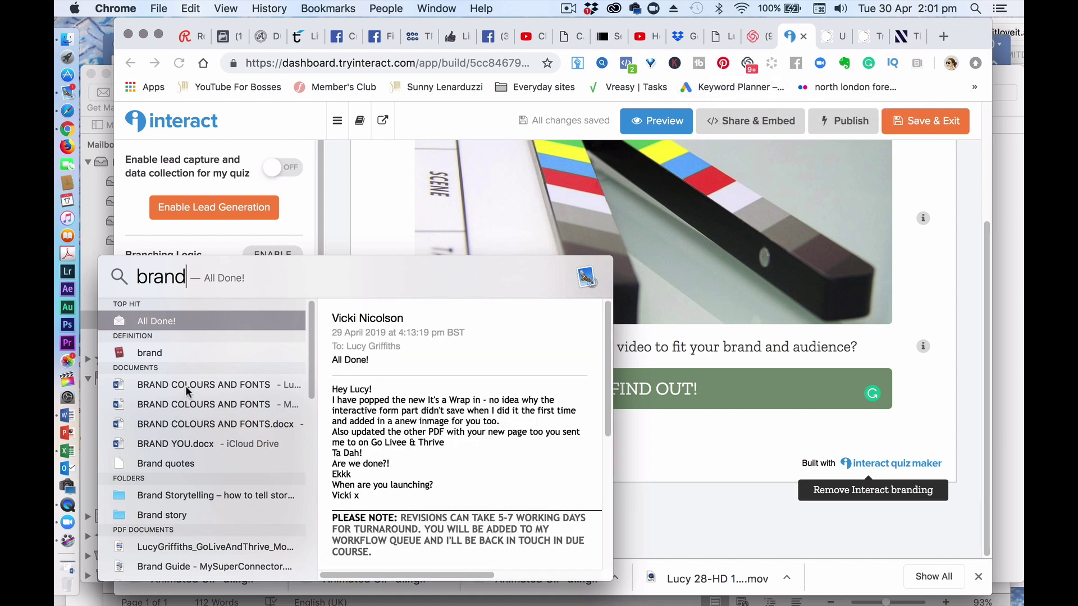
{"action": "left_click", "coordinate": [252, 388]}
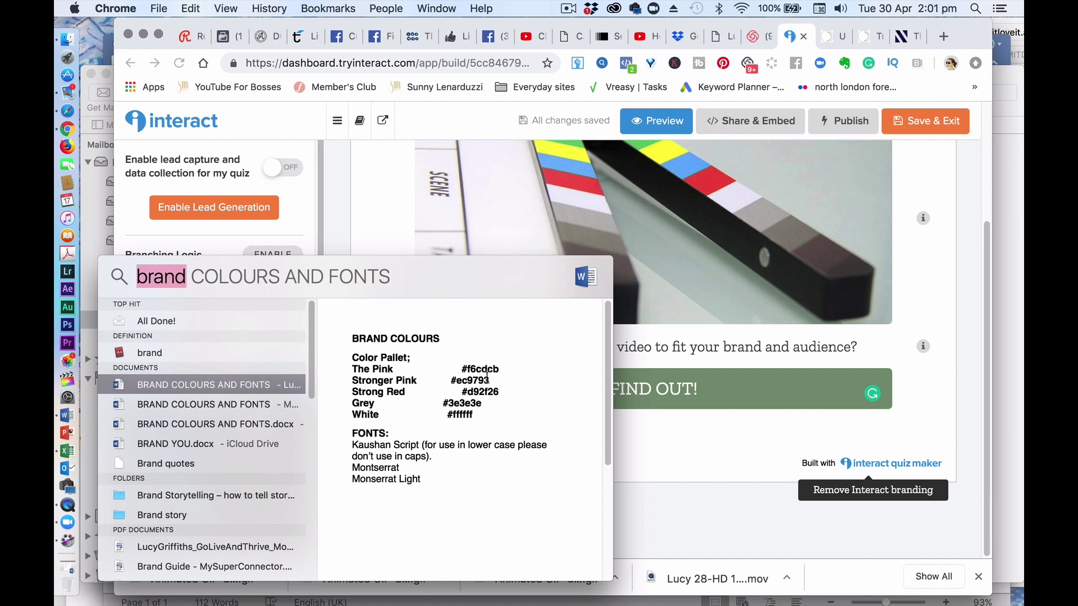
{"action": "left_click_drag", "start_coordinate": [492, 381], "coordinate": [455, 381]}
{"action": "key", "text": "super+c"}
{"action": "left_click", "coordinate": [333, 227]}
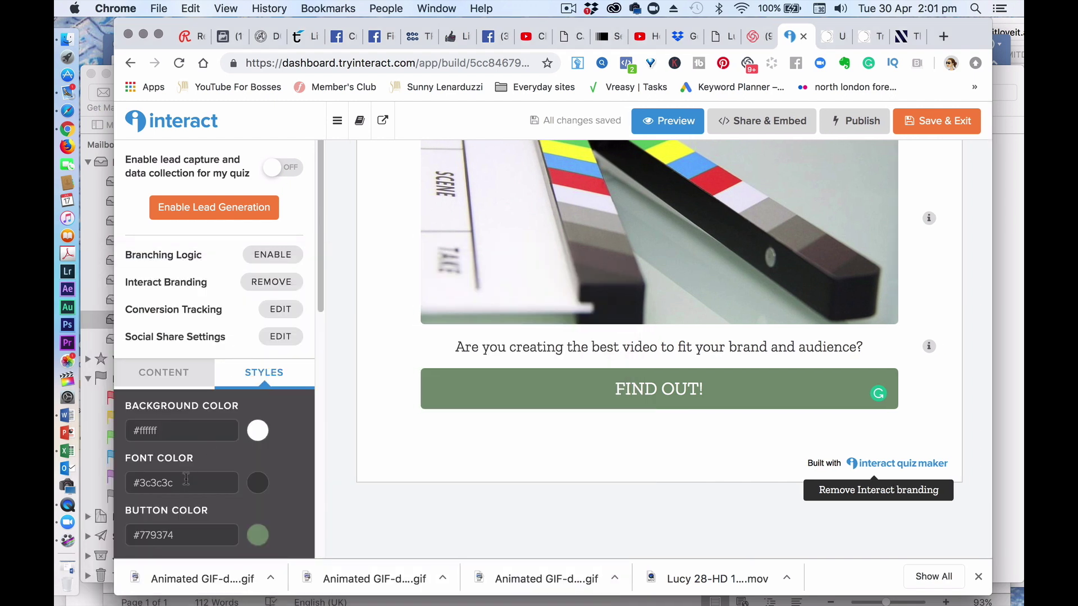
{"action": "left_click_drag", "start_coordinate": [188, 531], "coordinate": [122, 534]}
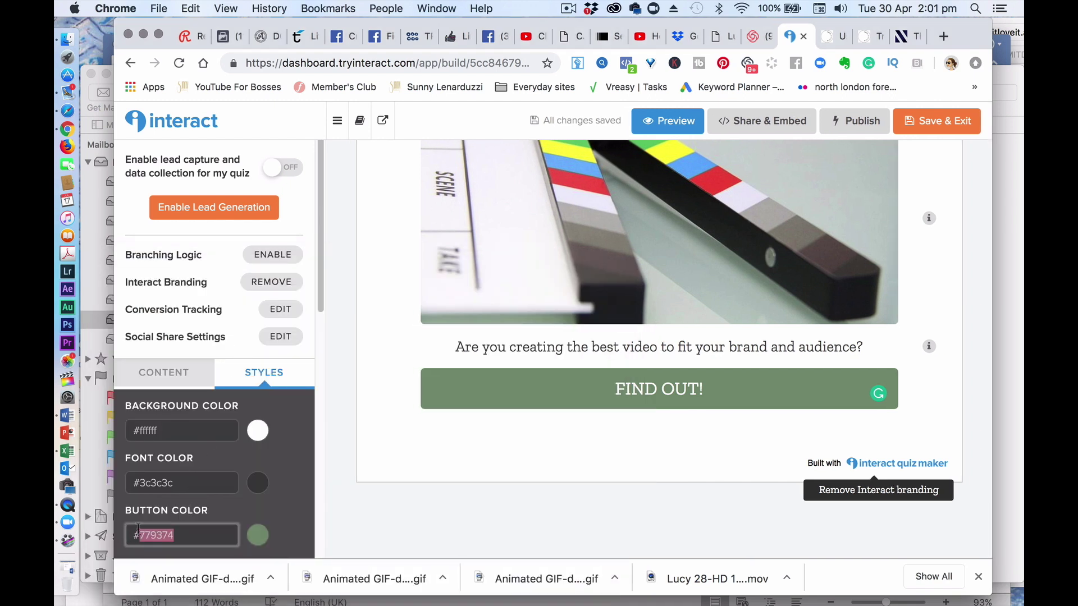
{"action": "key", "text": "super+v"}
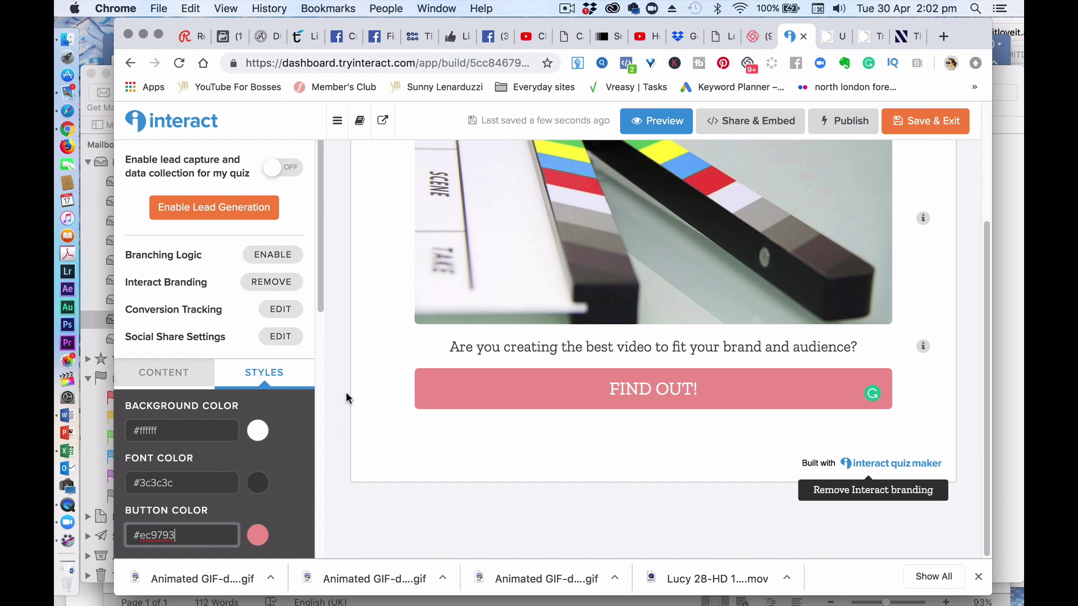
Step: Try to enable branching logic for the quiz, and dismiss the plan overview
{"action": "left_click", "coordinate": [271, 256]}
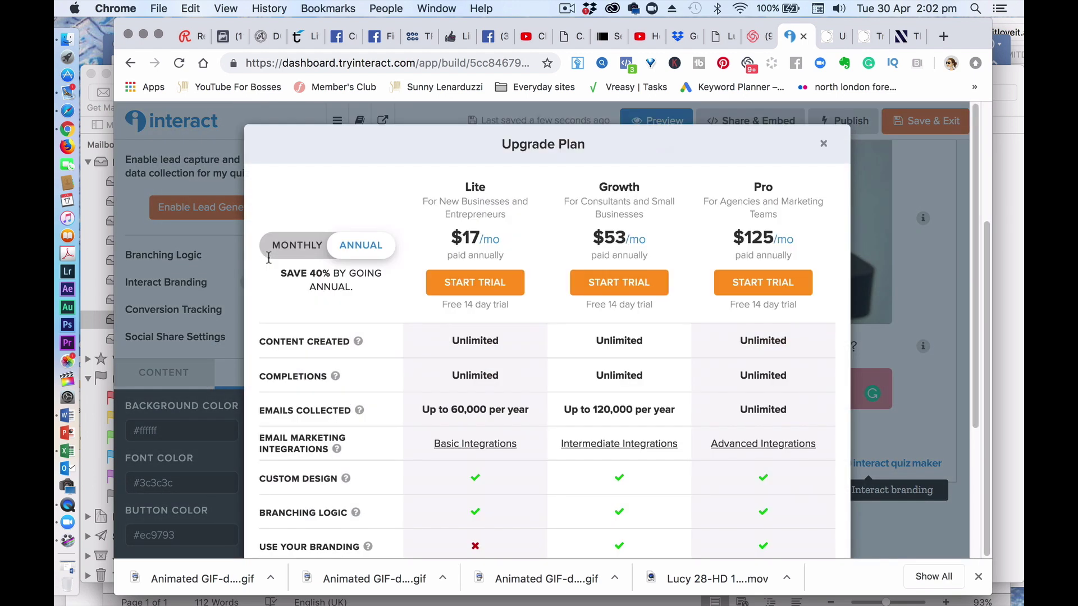
{"action": "left_click", "coordinate": [823, 144]}
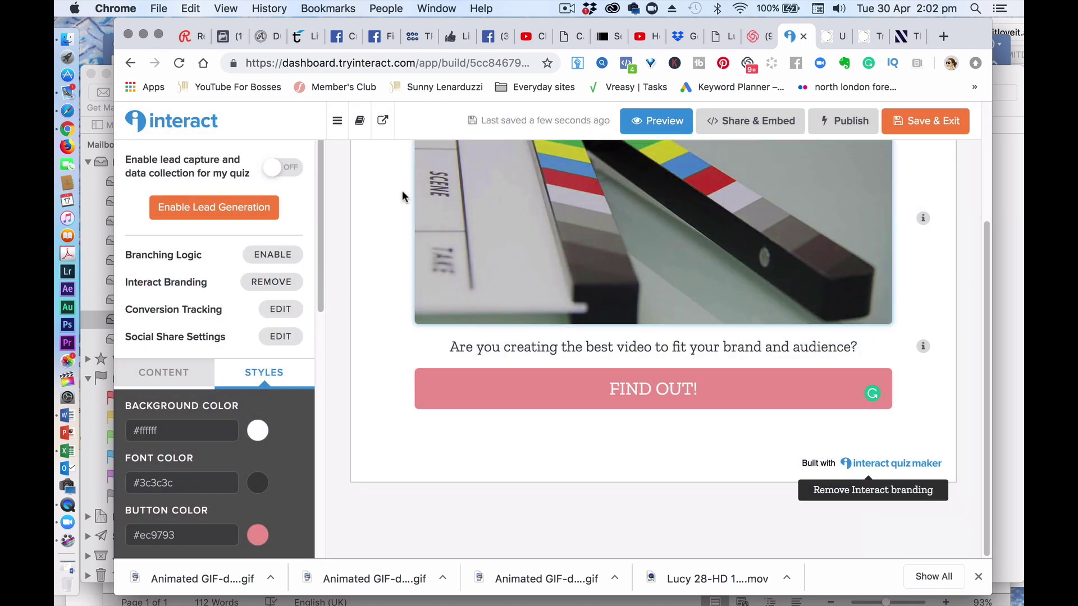
Step: Return to the quiz content and go through the cover's items, including the quiz description and start button text
{"action": "scroll", "coordinate": [985, 178], "scroll_direction": "up", "scroll_amount": 5}
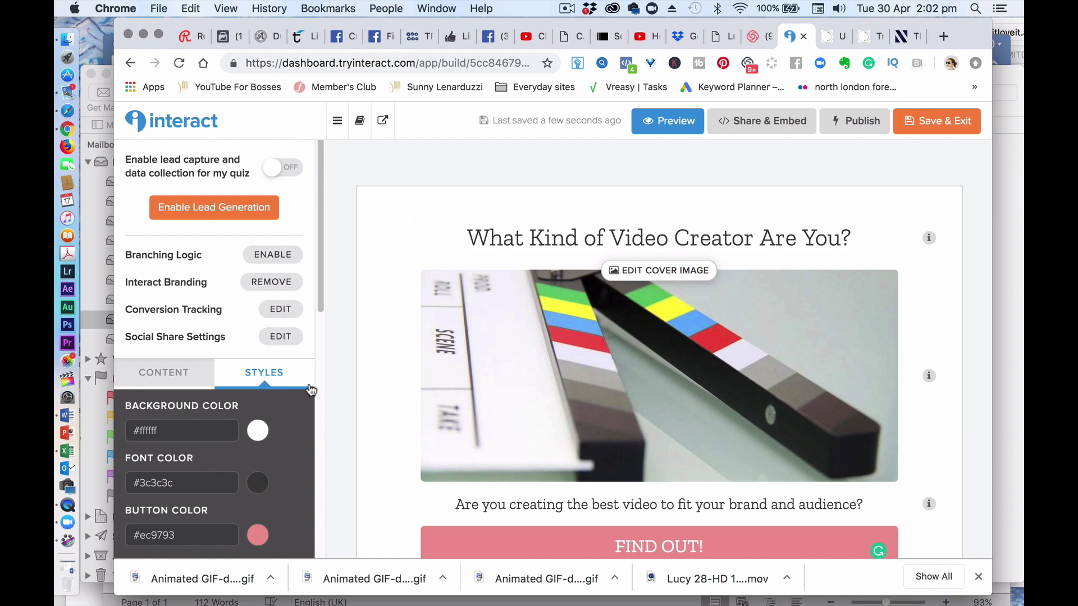
{"action": "left_click", "coordinate": [173, 384]}
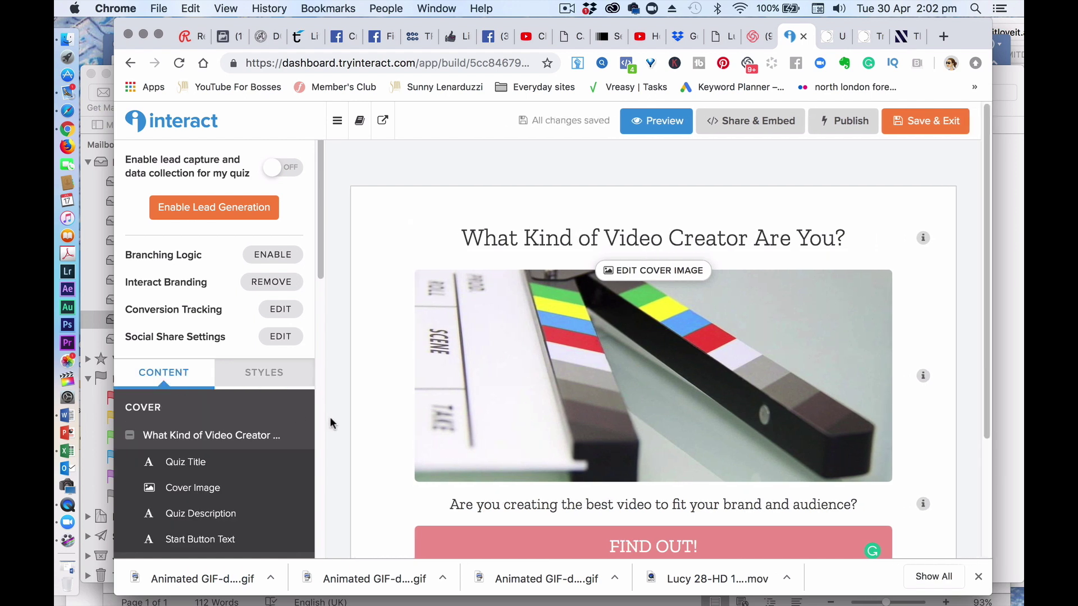
{"action": "scroll", "coordinate": [316, 239], "scroll_direction": "down", "scroll_amount": 4}
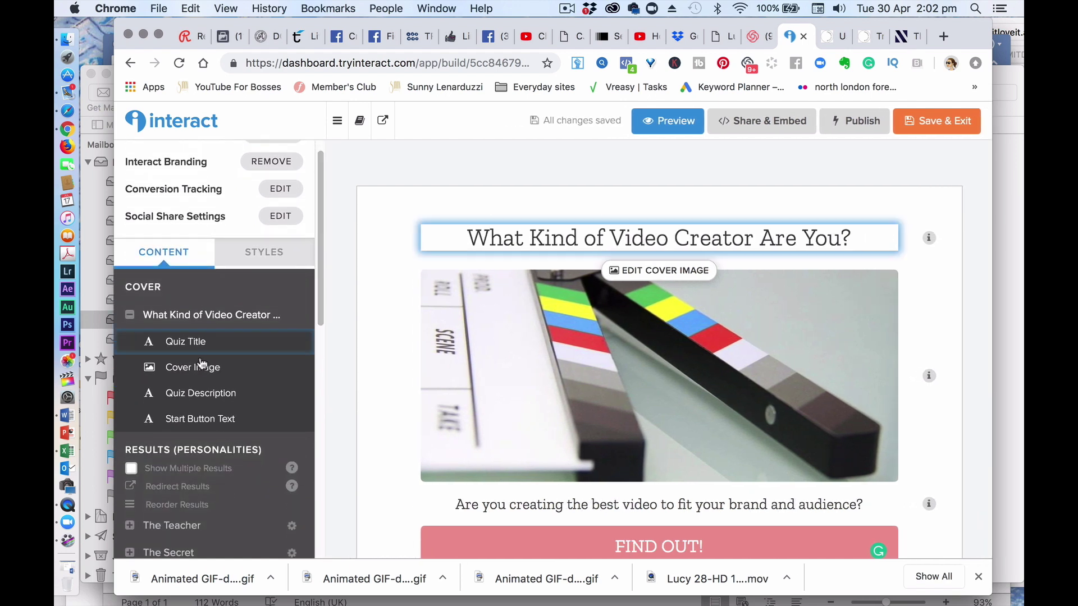
{"action": "left_click", "coordinate": [194, 396]}
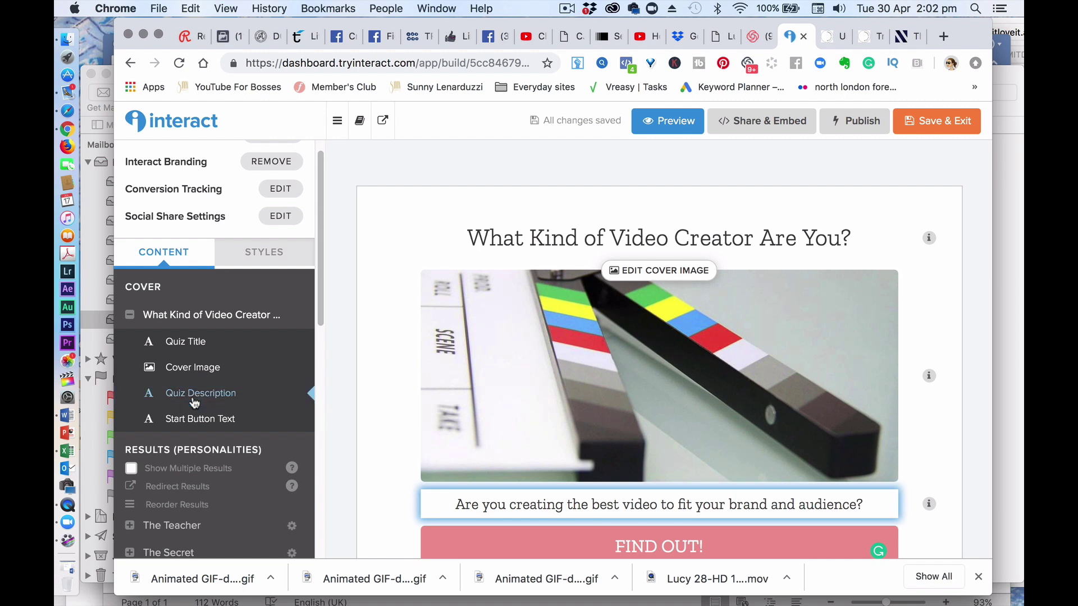
{"action": "left_click", "coordinate": [188, 419]}
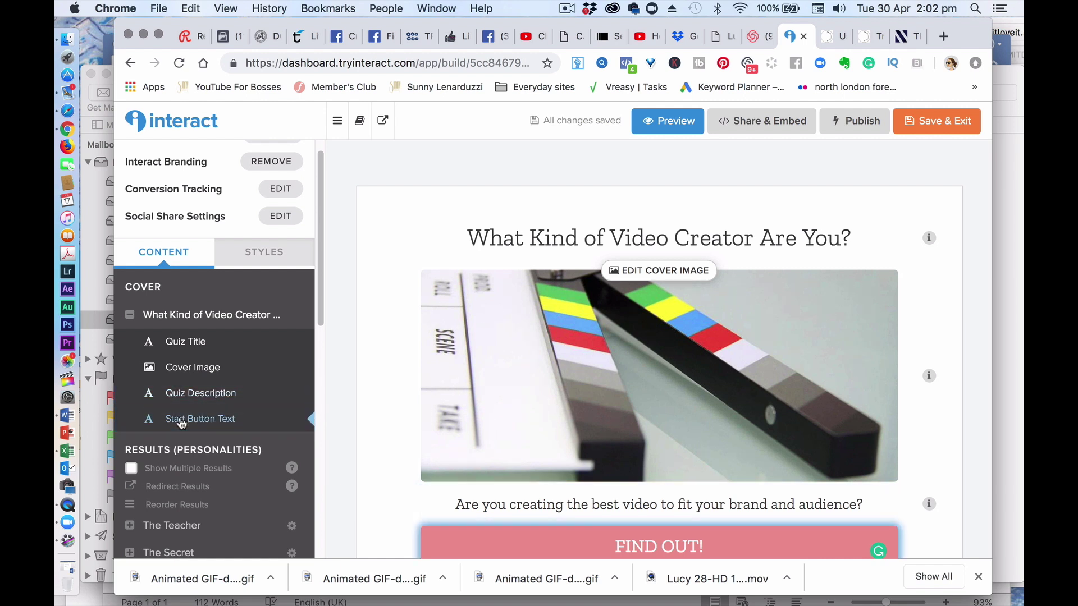
Step: Open the first question, "Which statement best describes you?", and read through its answers down to Healer/Helper
{"action": "left_click_drag", "start_coordinate": [322, 265], "coordinate": [315, 420]}
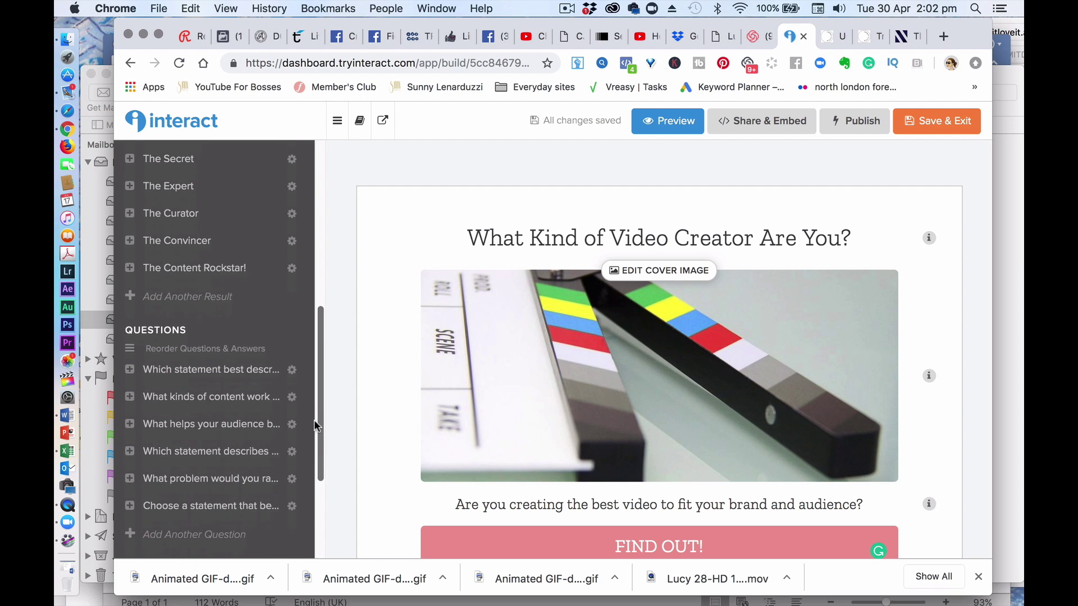
{"action": "left_click", "coordinate": [241, 368]}
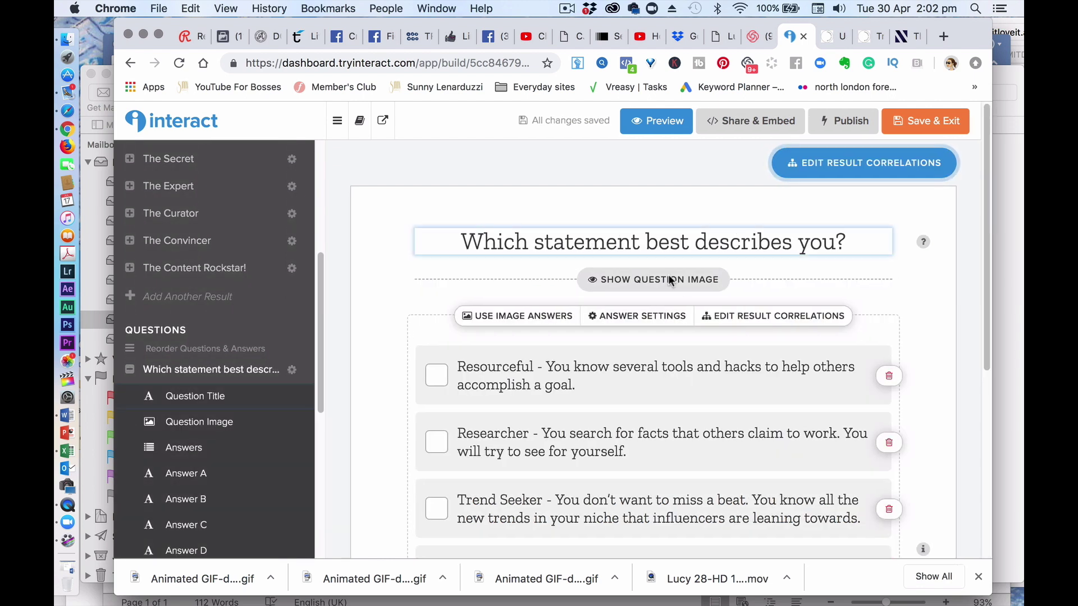
{"action": "left_click", "coordinate": [807, 247]}
{"action": "left_click", "coordinate": [886, 362]}
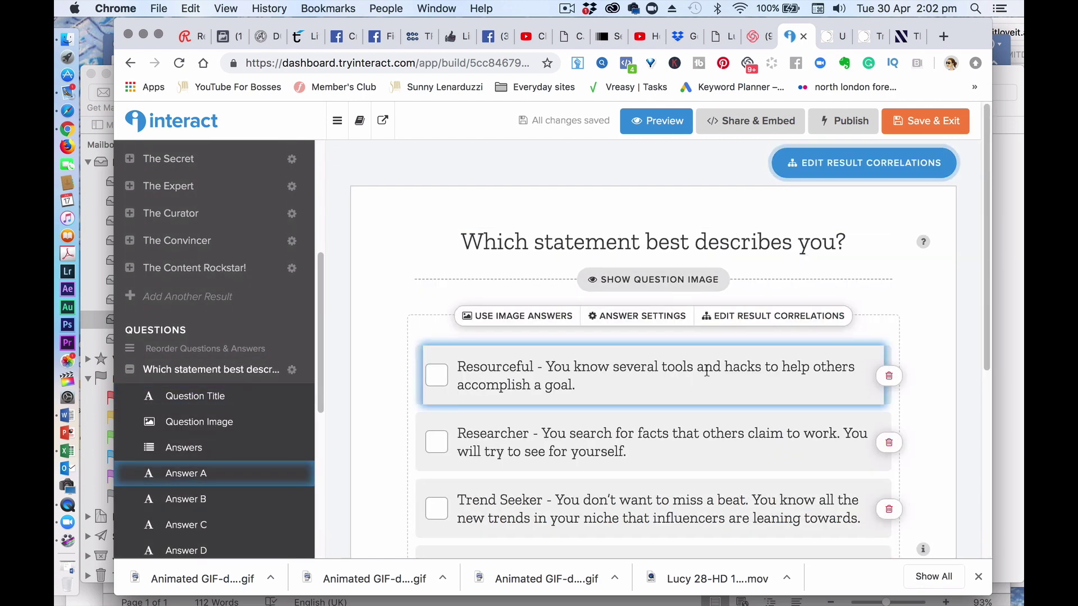
{"action": "left_click_drag", "start_coordinate": [984, 260], "coordinate": [963, 393]}
{"action": "left_click", "coordinate": [671, 406]}
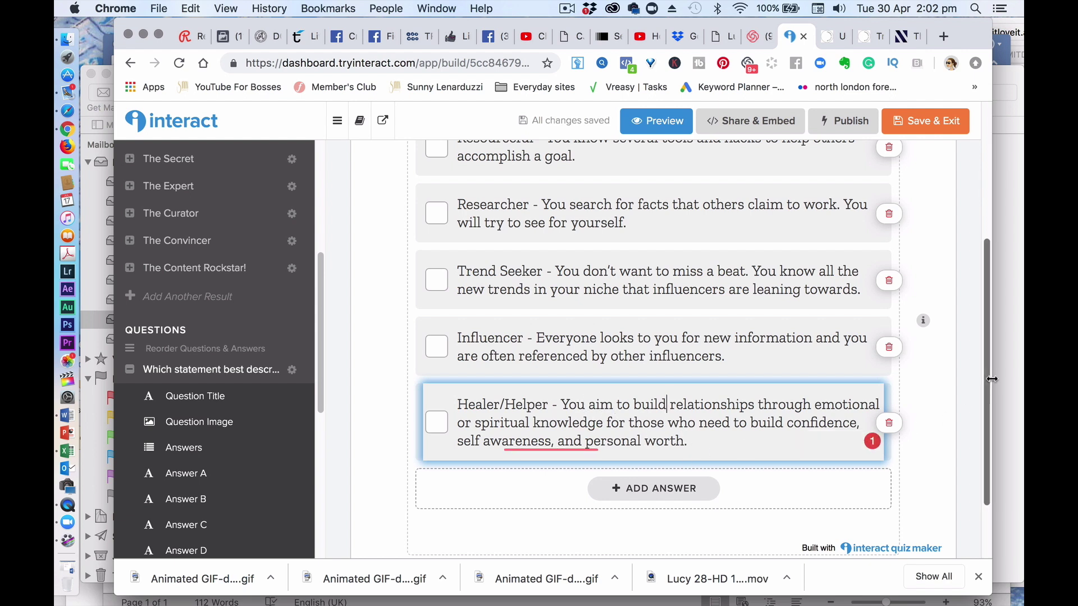
Step: Check the first question's title entry and the end of its answer list, and open the second question about kinds of content
{"action": "left_click", "coordinate": [221, 397]}
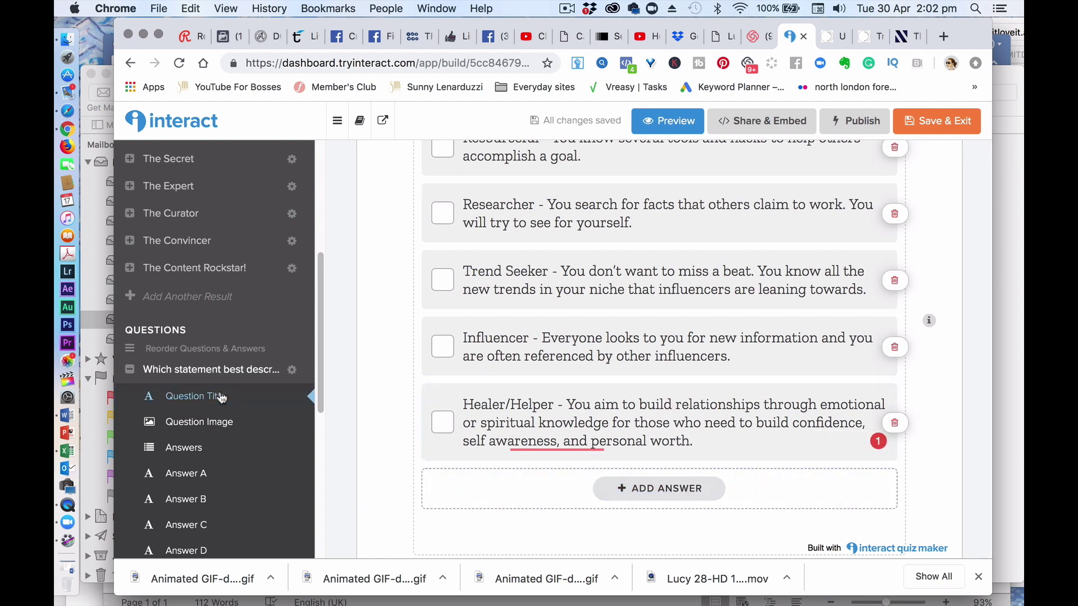
{"action": "scroll", "coordinate": [320, 376], "scroll_direction": "up", "scroll_amount": 2}
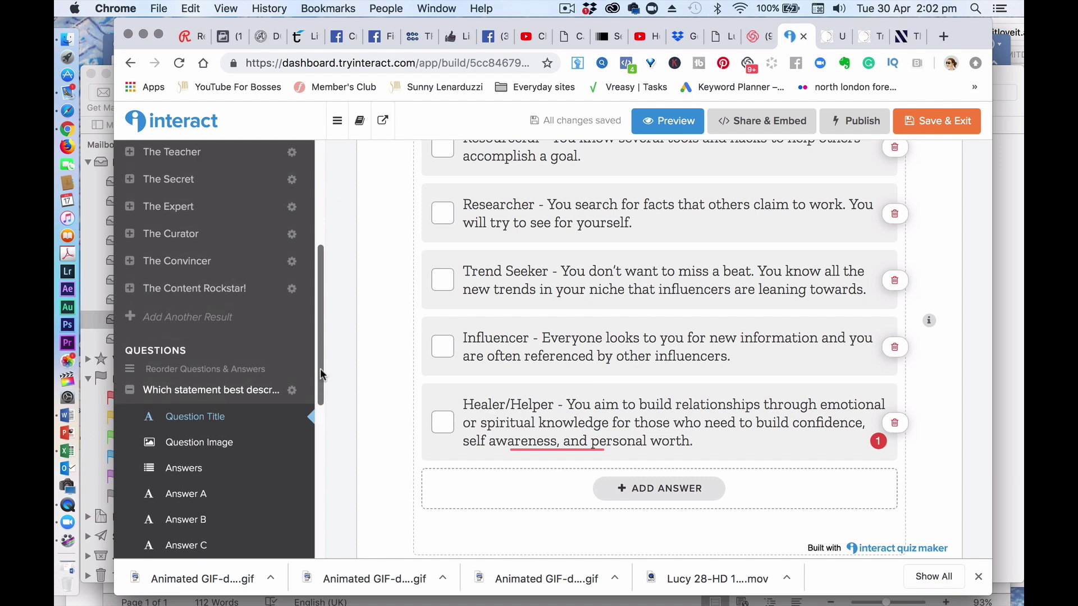
{"action": "left_click_drag", "start_coordinate": [986, 400], "coordinate": [948, 485]}
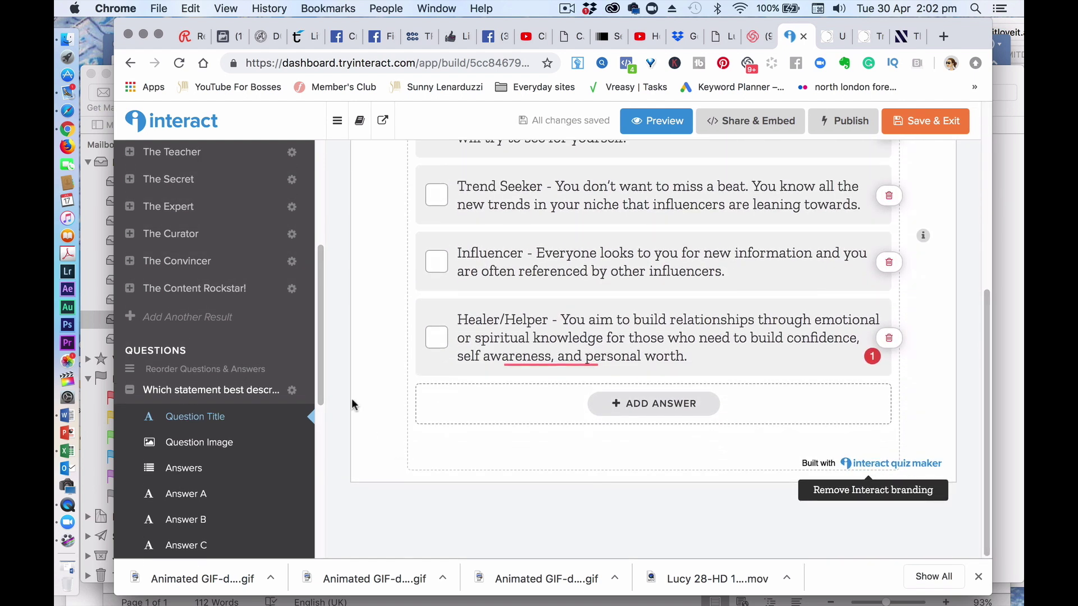
{"action": "left_click_drag", "start_coordinate": [318, 384], "coordinate": [317, 477]}
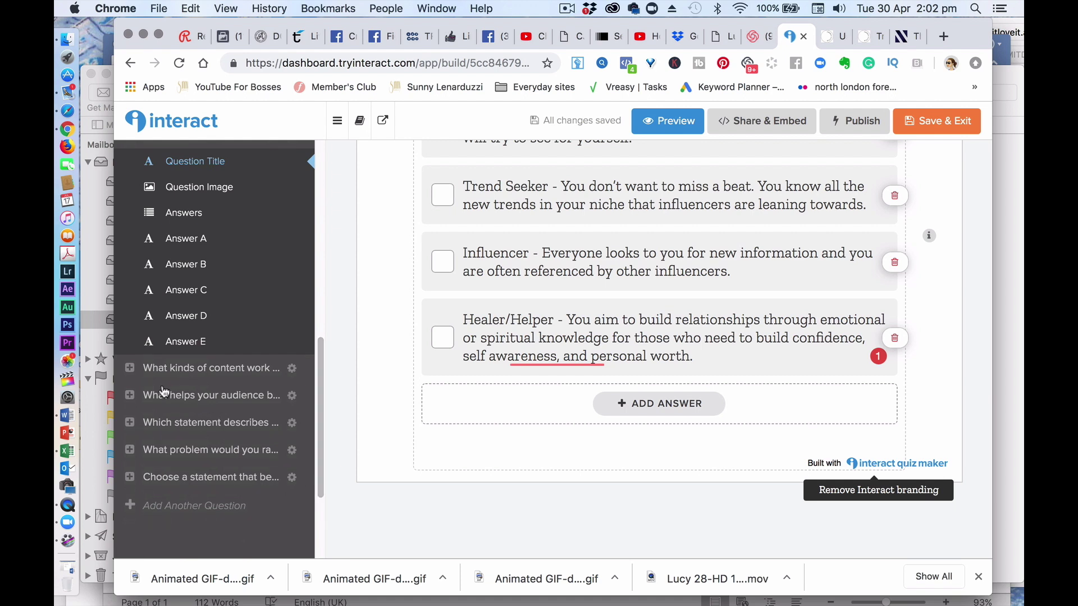
{"action": "left_click", "coordinate": [129, 367]}
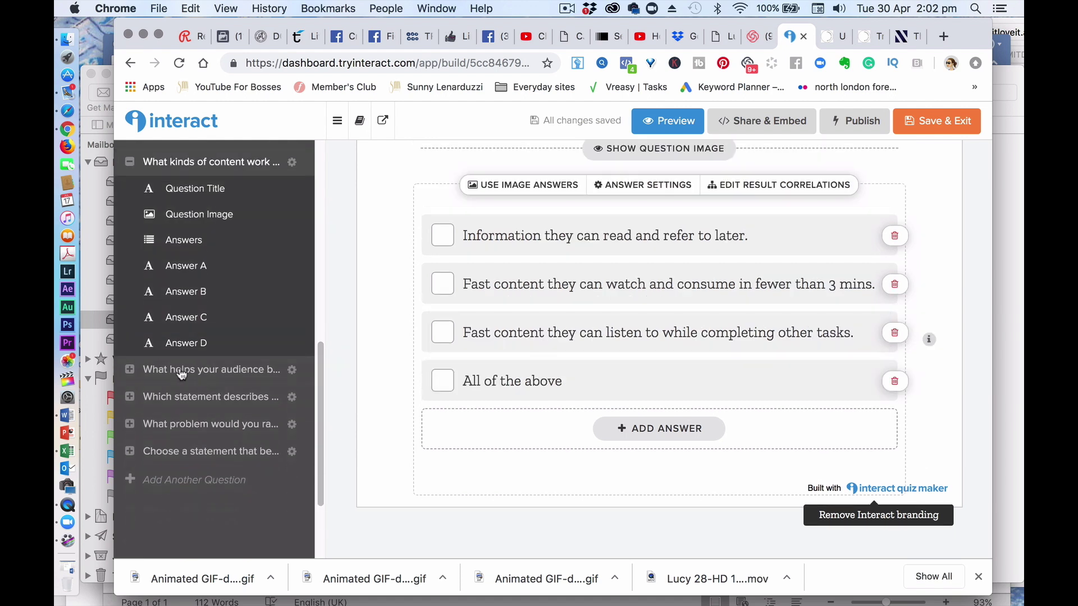
Step: Go through the first two answers of the question about kinds of content and switch the question to image answers
{"action": "left_click", "coordinate": [209, 272]}
{"action": "left_click", "coordinate": [214, 293]}
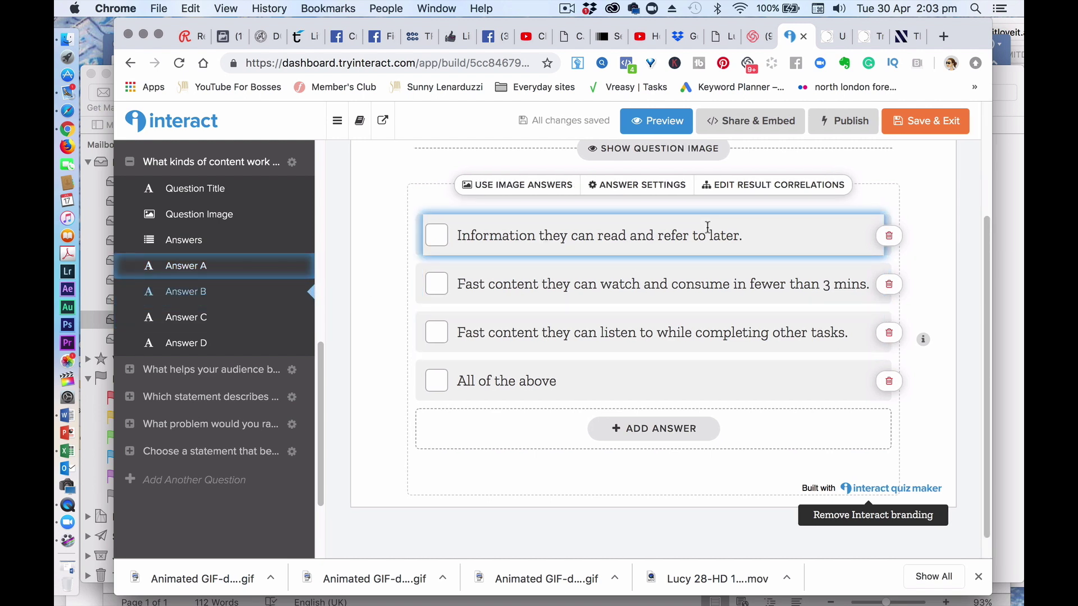
{"action": "left_click", "coordinate": [523, 185]}
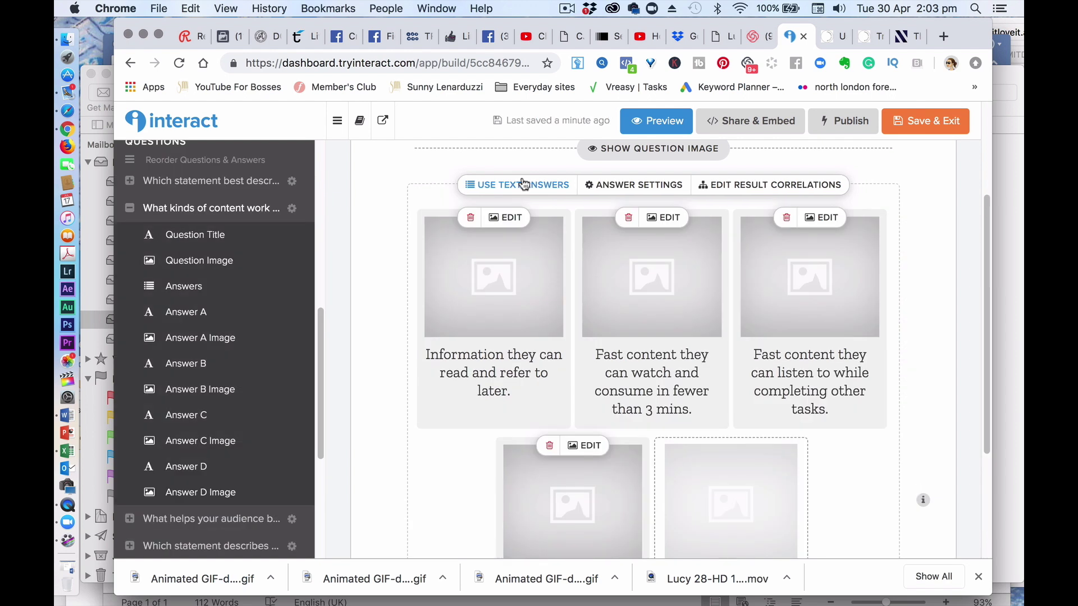
Step: Open the image picker for the first answer, "Information they can read and refer to later", and search for "research" images
{"action": "left_click", "coordinate": [487, 271]}
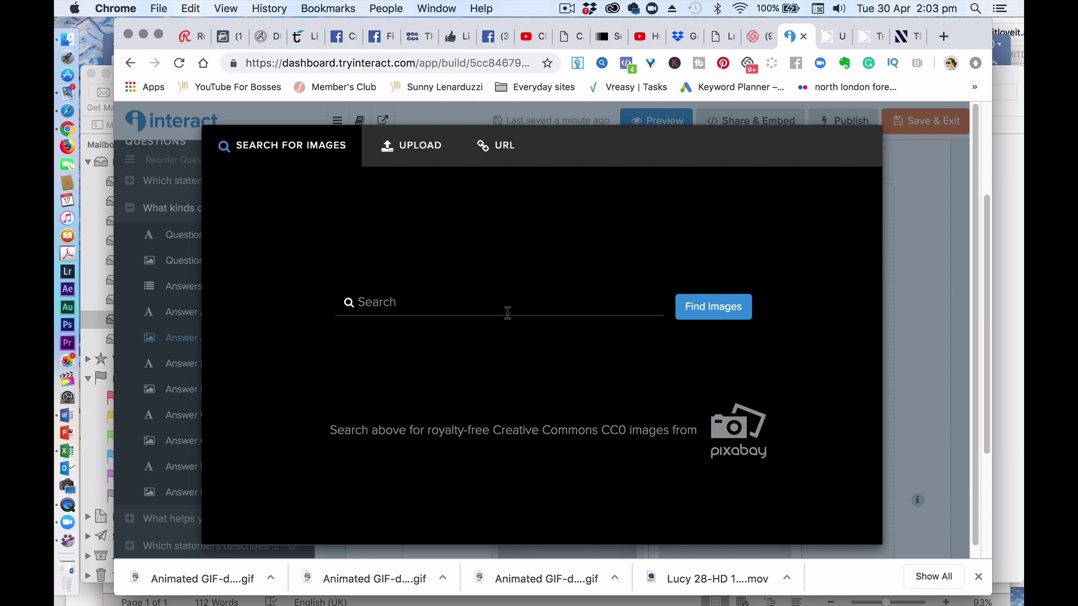
{"action": "type", "text": "research"}
{"action": "key", "text": "Return"}
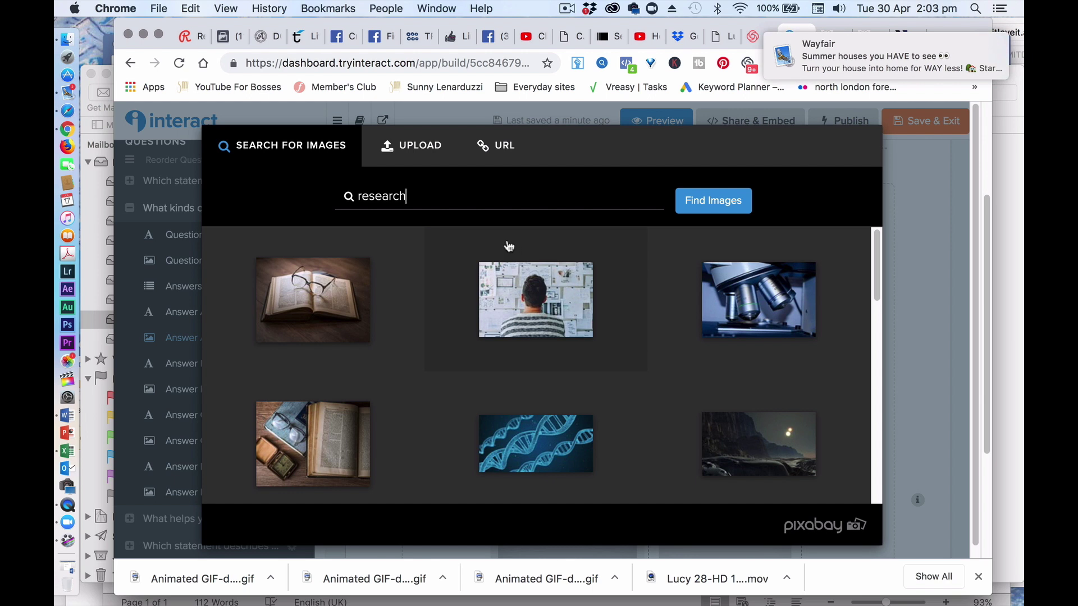
Step: Search for "office" images and save the pink desk picture with headphones and keyboard, using the default crop, as the first answer's image
{"action": "left_click_drag", "start_coordinate": [435, 190], "coordinate": [437, 177]}
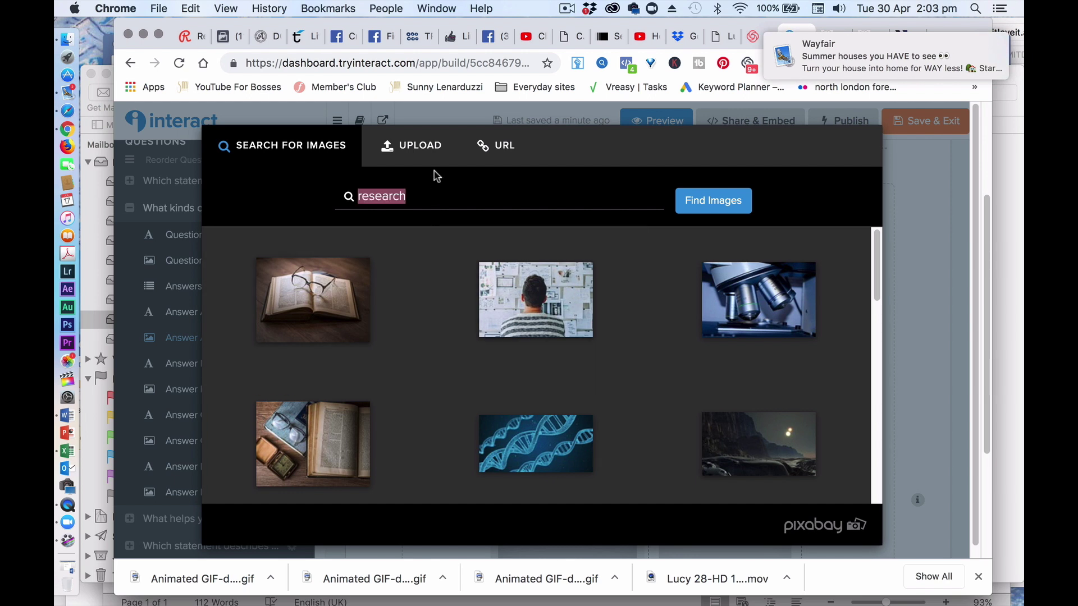
{"action": "type", "text": "office"}
{"action": "left_click", "coordinate": [715, 209]}
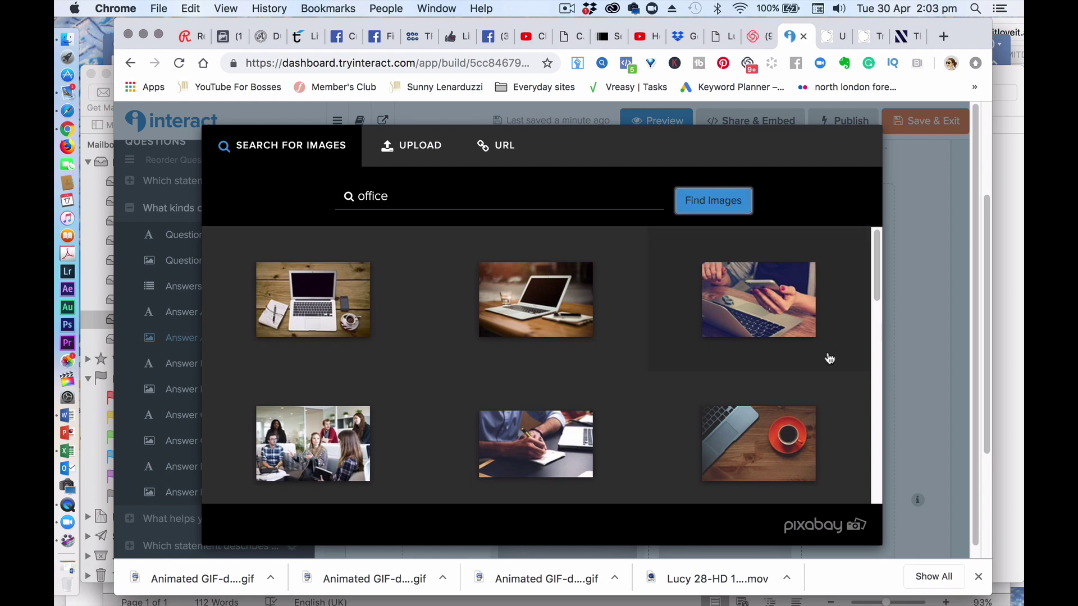
{"action": "left_click_drag", "start_coordinate": [876, 262], "coordinate": [869, 354]}
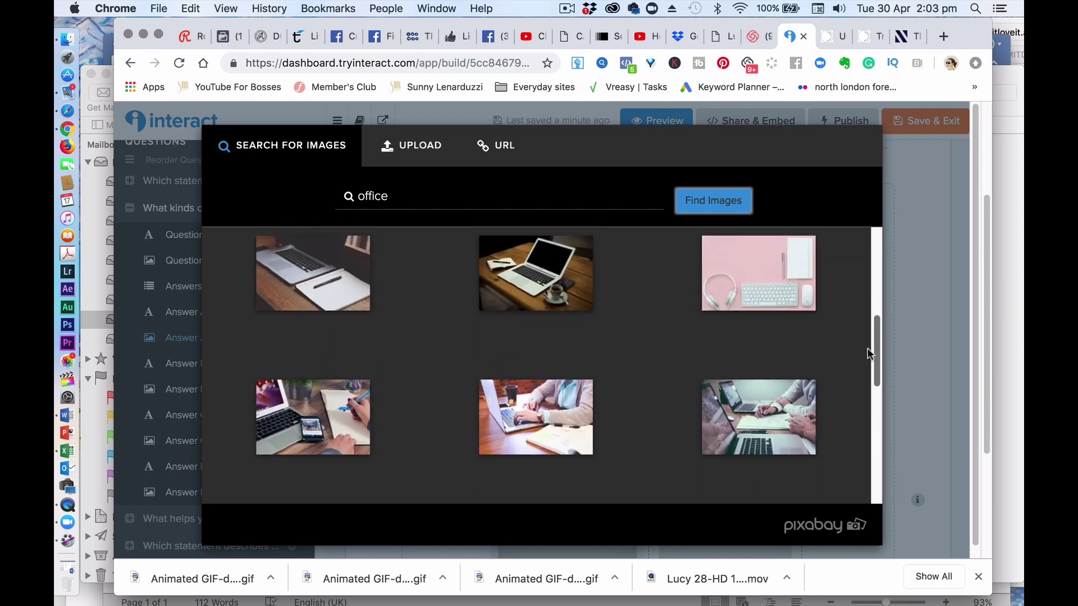
{"action": "left_click", "coordinate": [738, 267]}
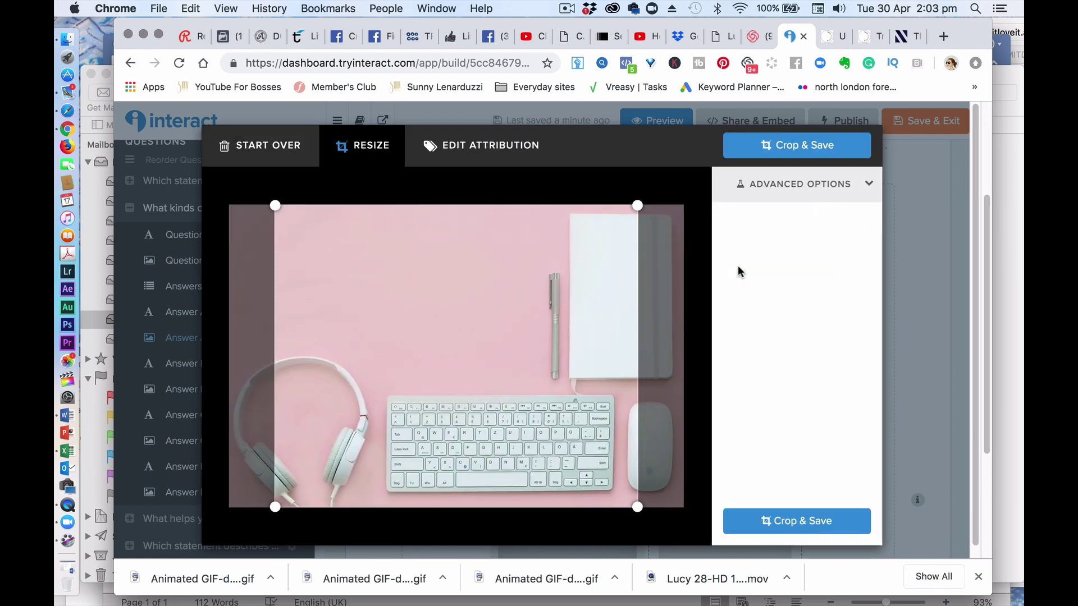
{"action": "left_click", "coordinate": [809, 521]}
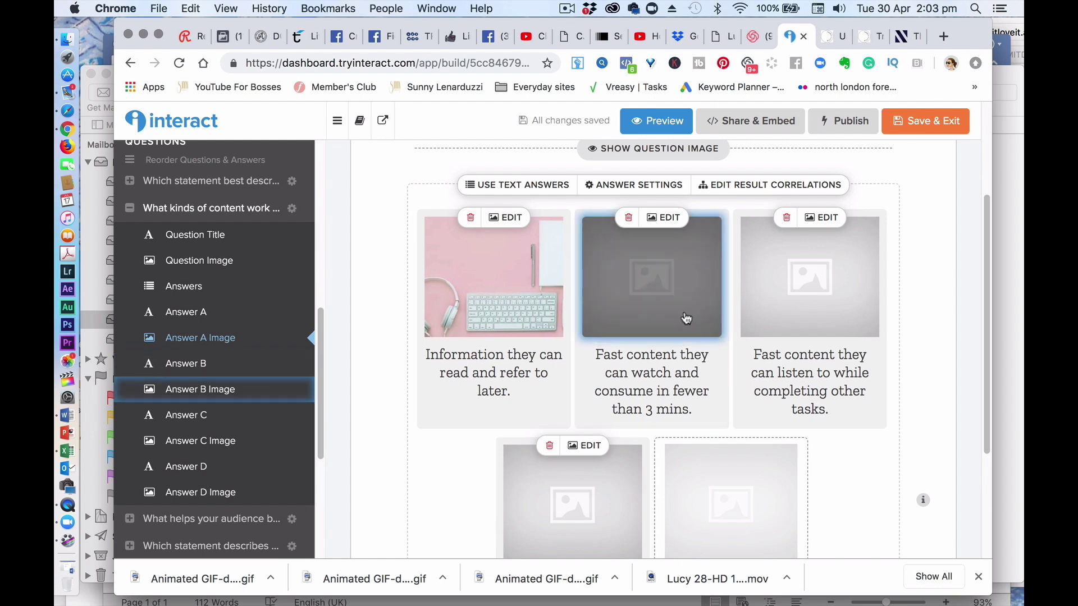
Step: Open the last question, "Choose a statement that be...", and read through its answers describing brand styles
{"action": "left_click_drag", "start_coordinate": [319, 413], "coordinate": [318, 522]}
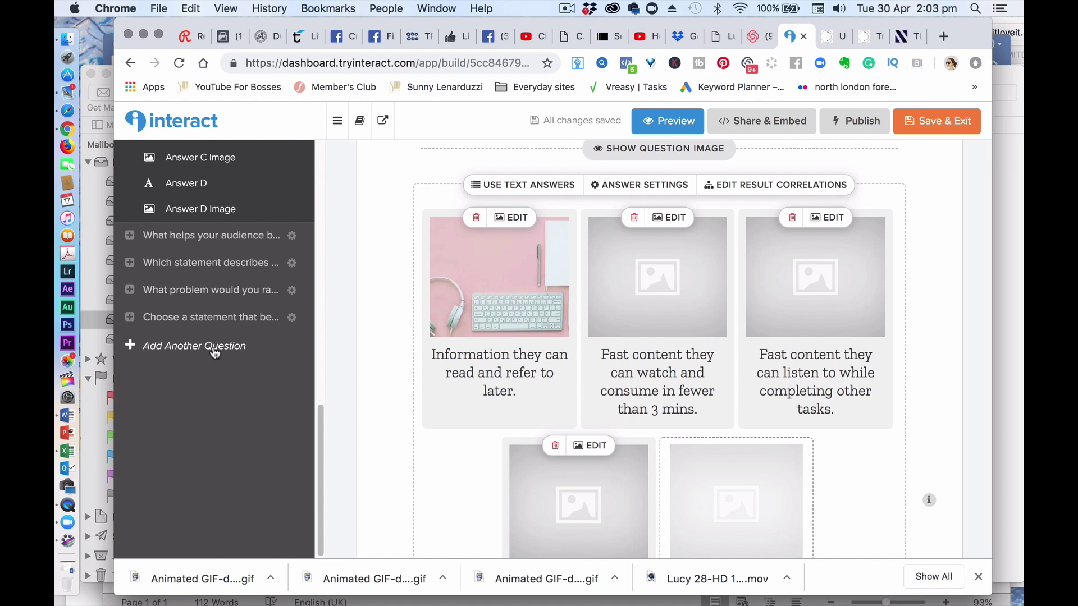
{"action": "left_click", "coordinate": [203, 318]}
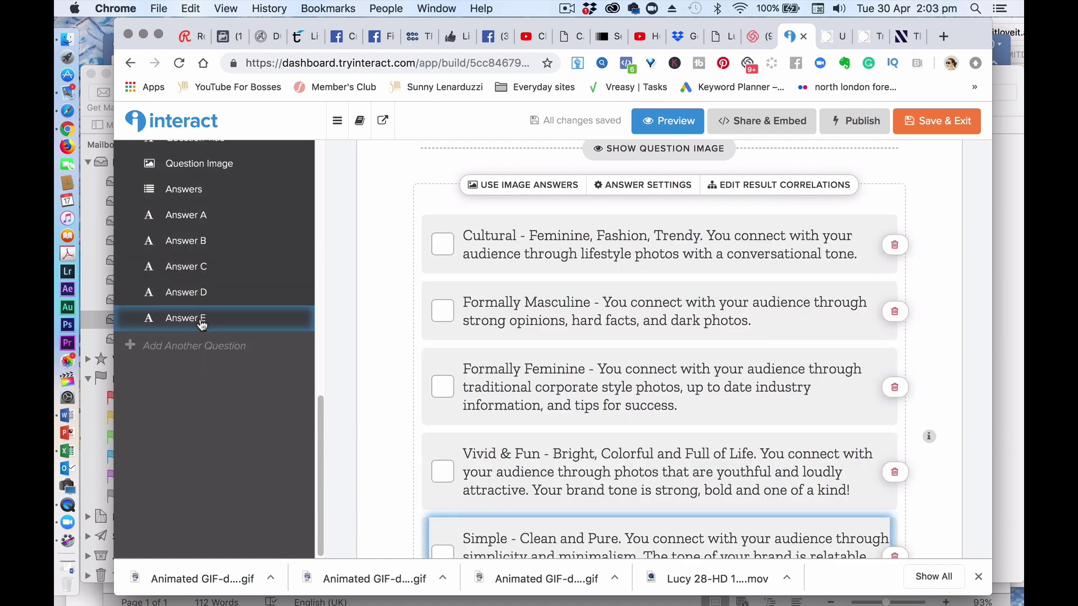
{"action": "left_click", "coordinate": [557, 312]}
{"action": "left_click", "coordinate": [562, 391]}
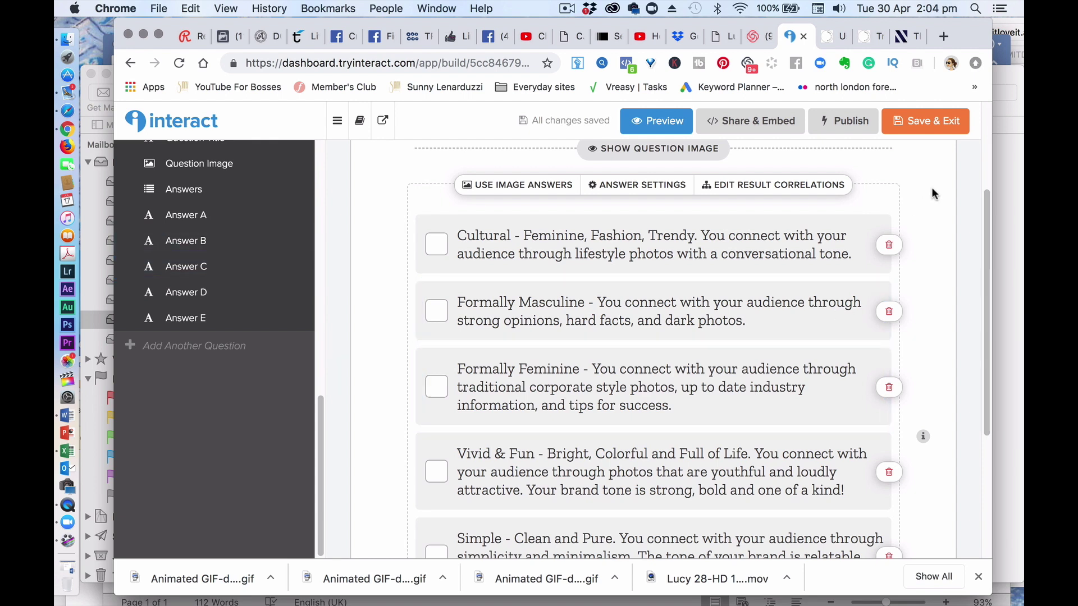
Step: Publish the quiz changes and dismiss the quiz promotion options
{"action": "left_click", "coordinate": [849, 128]}
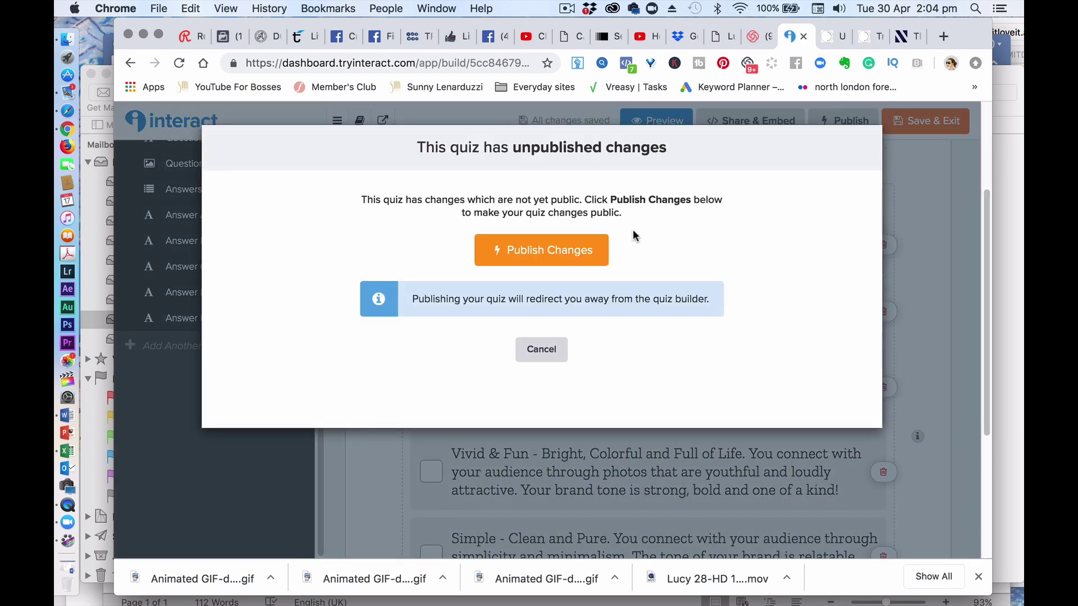
{"action": "left_click", "coordinate": [550, 253]}
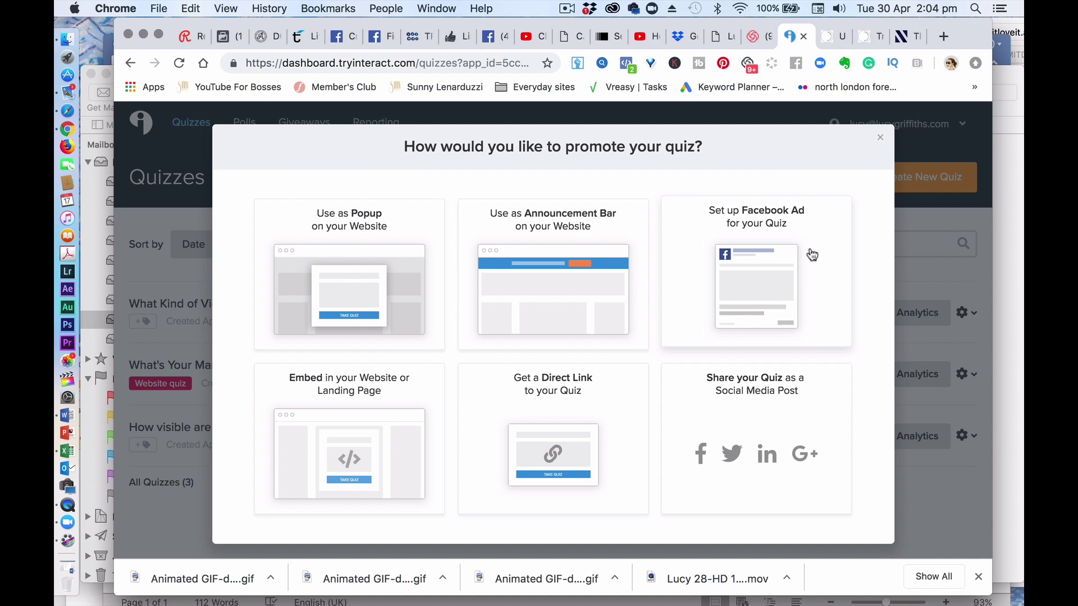
{"action": "left_click", "coordinate": [880, 139]}
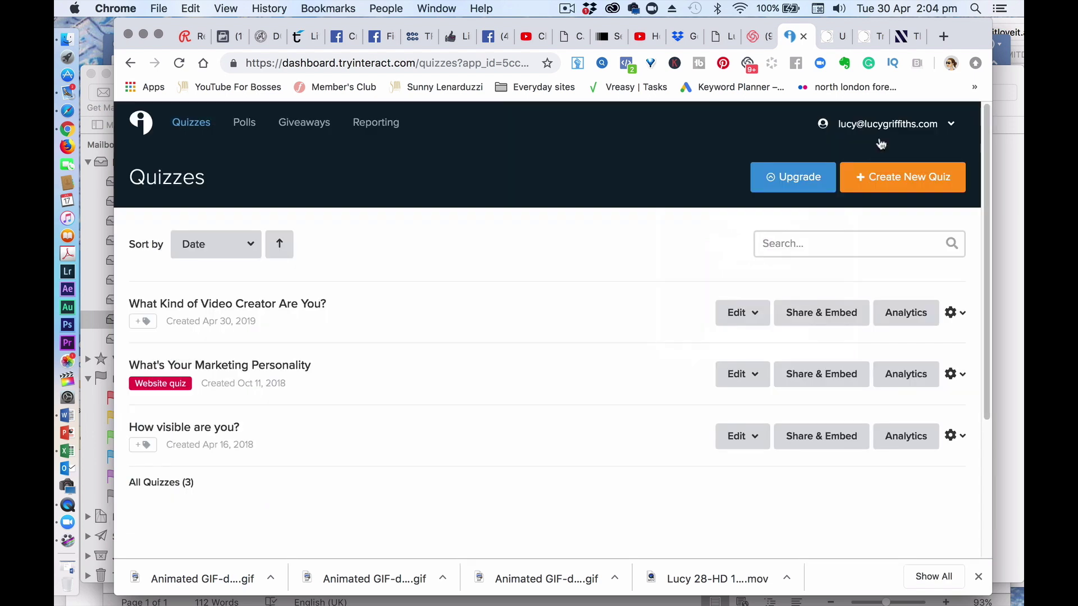